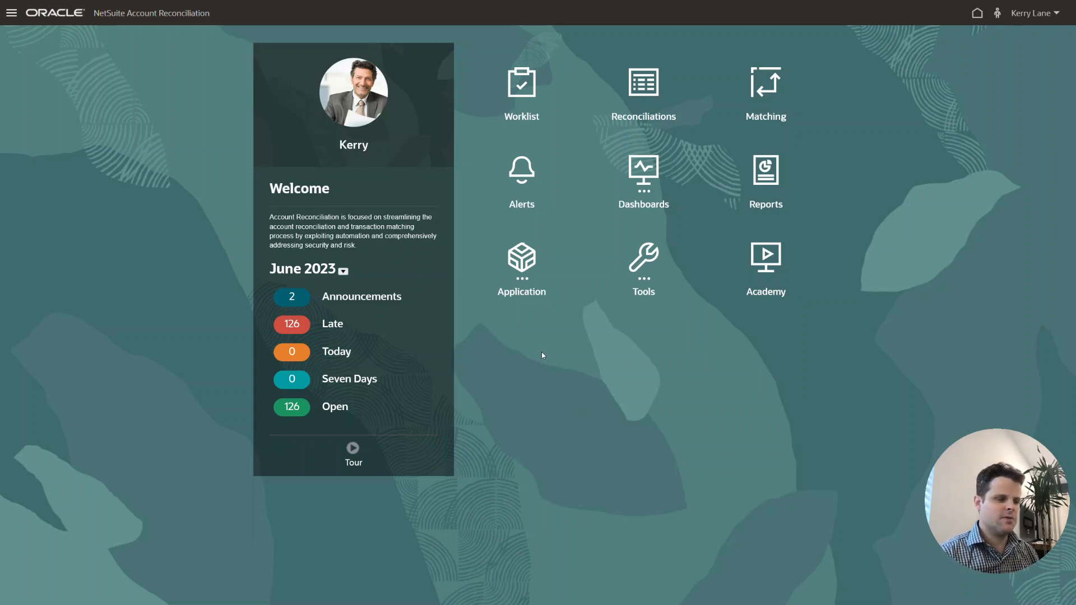
Step: Open the 101-13500 Prepaid Expenses reconciliation for June 2023, review its balance summary, and display its balance explanations
click(647, 104)
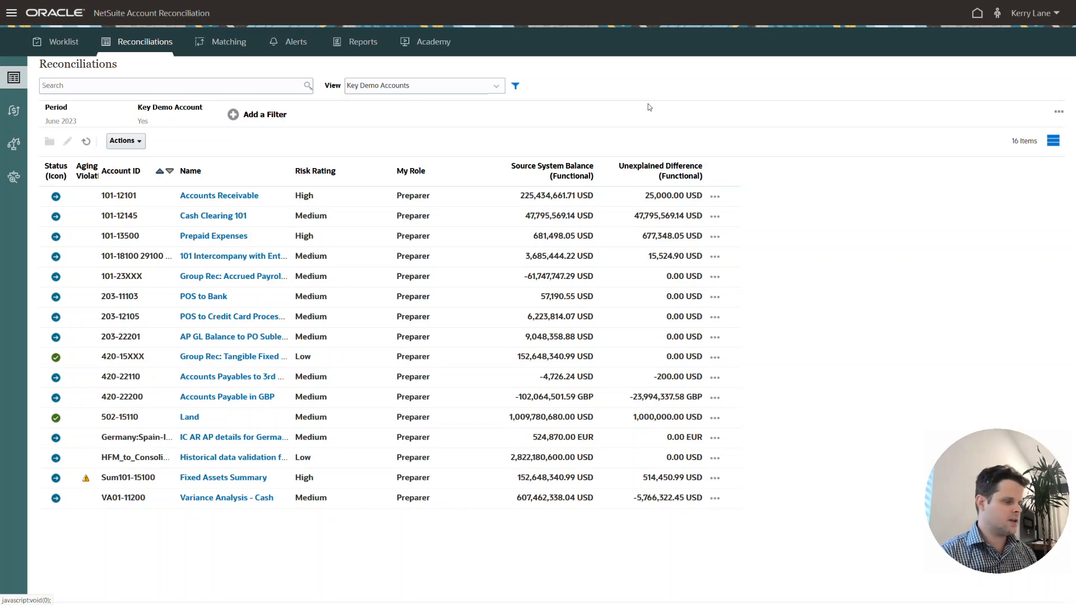
click(198, 238)
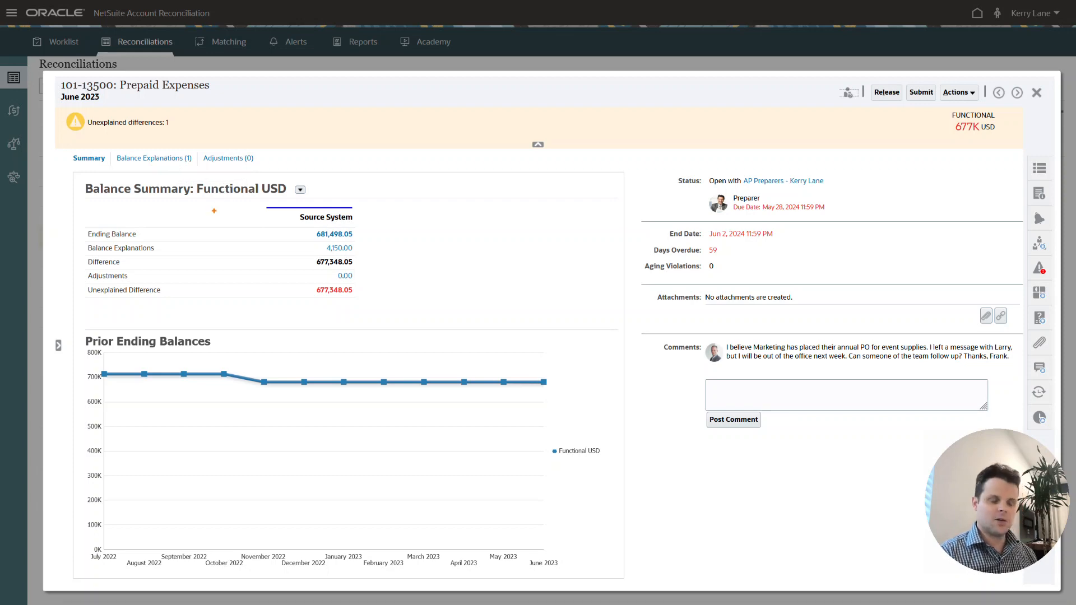
drag(284, 207, 370, 243)
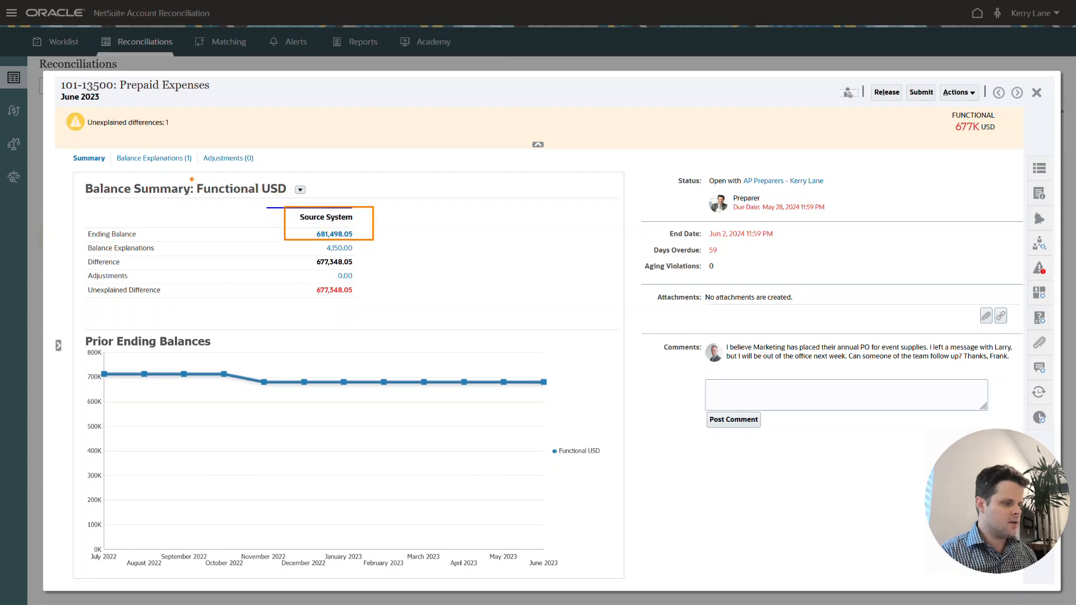
drag(176, 149, 194, 169)
drag(364, 249, 370, 247)
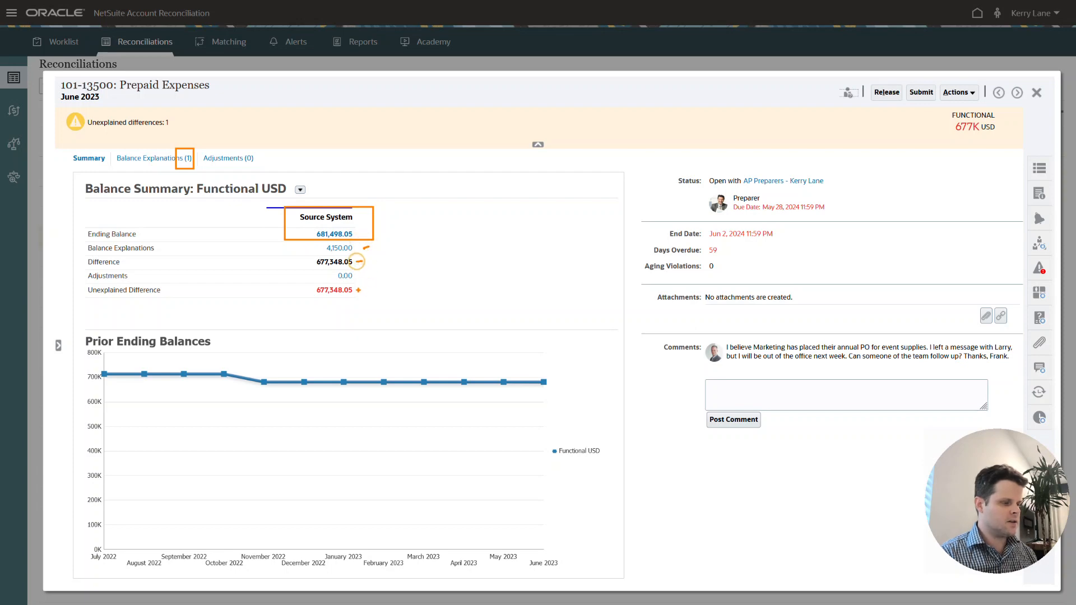
key(Escape)
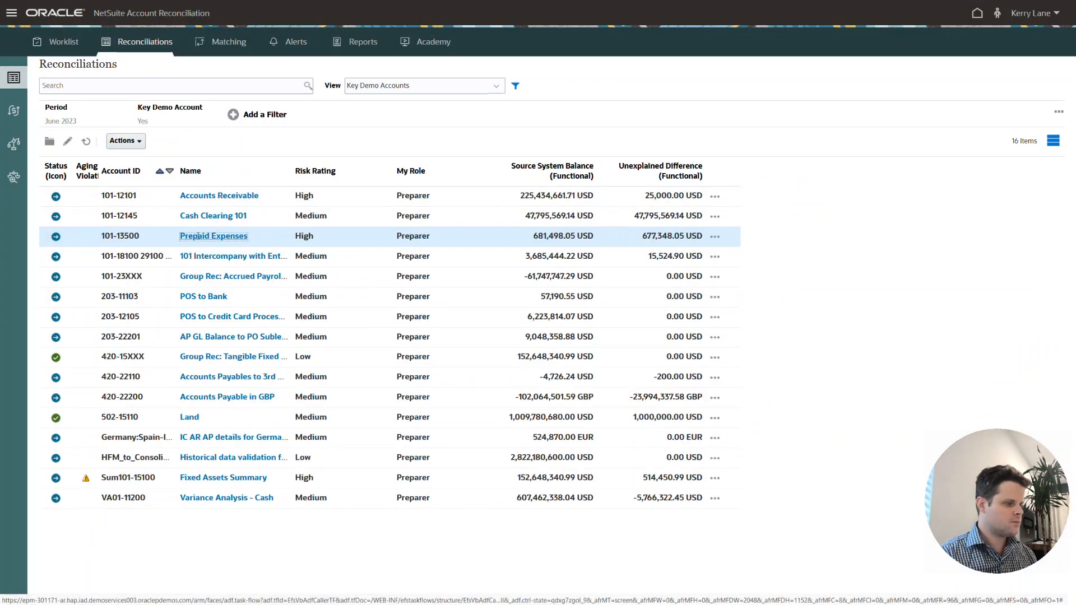
click(197, 236)
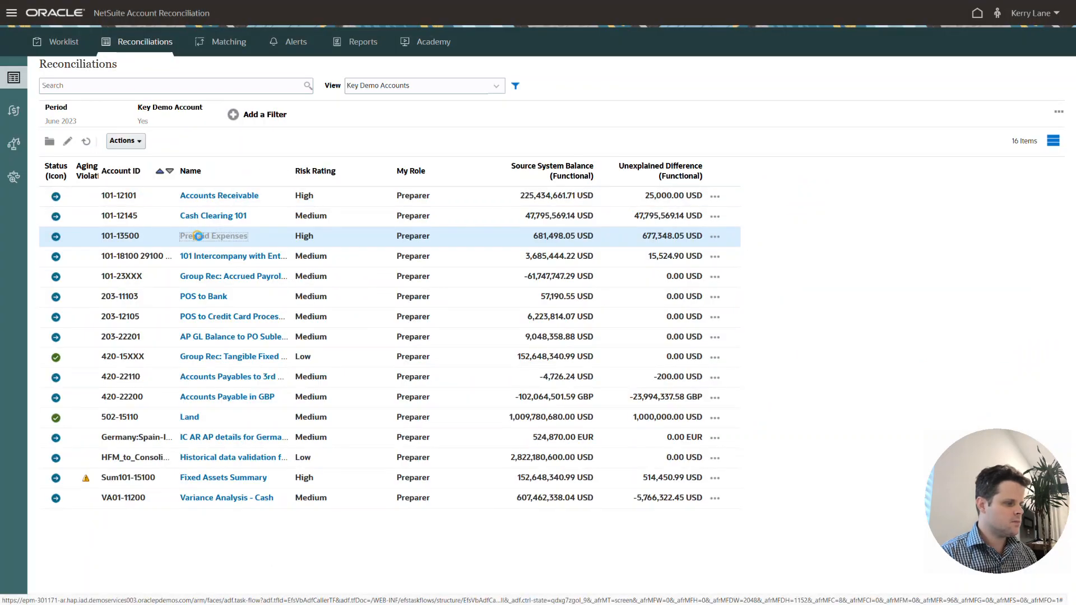
click(151, 158)
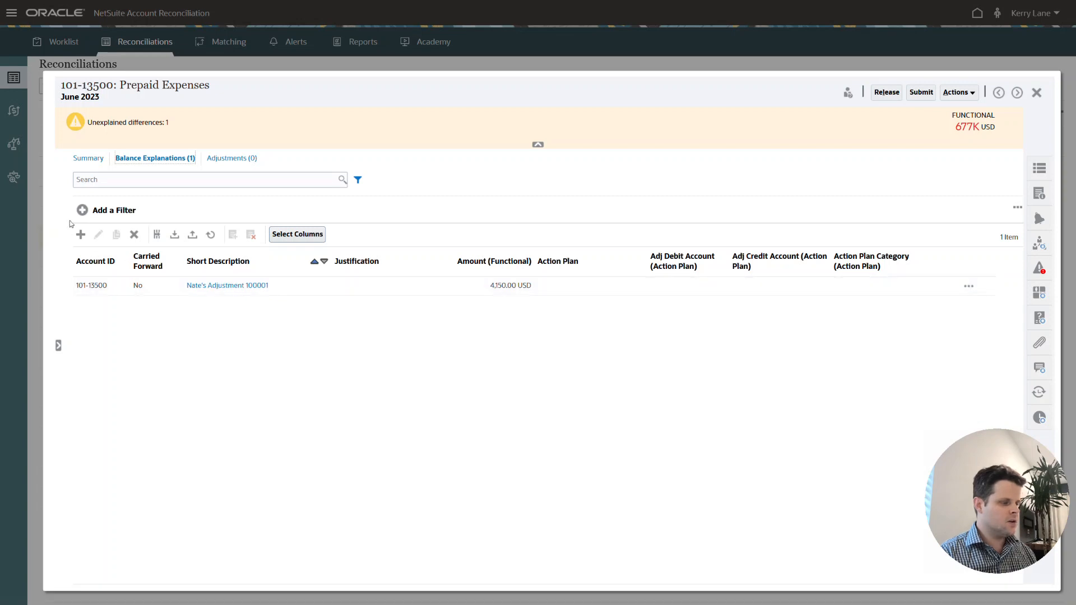
Step: View the Amortizing/Accreting options on a new balance explanation transaction, and cancel the form without saving
click(80, 235)
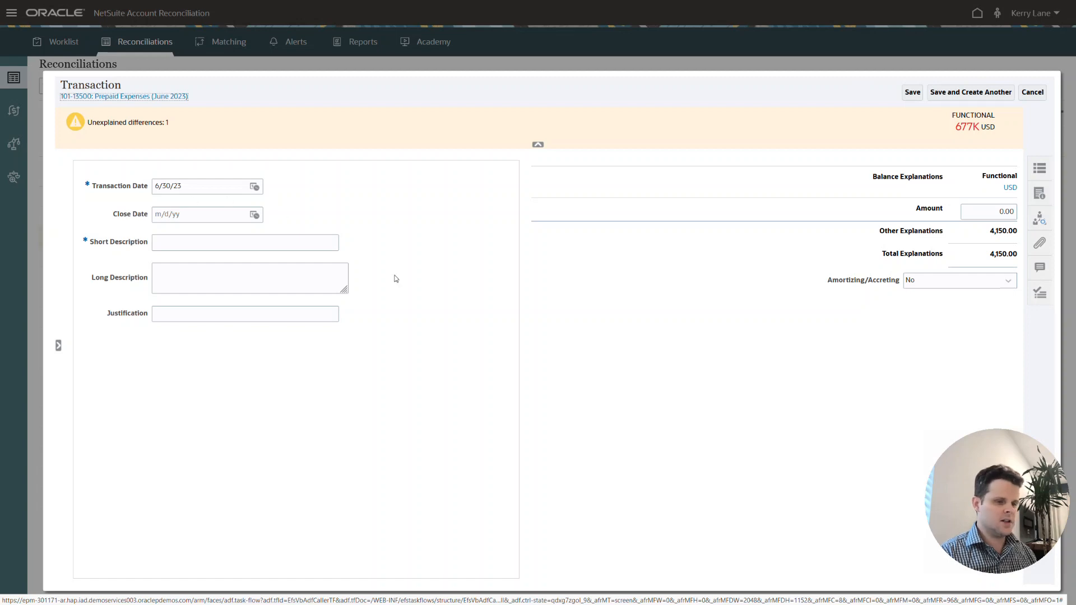
click(928, 285)
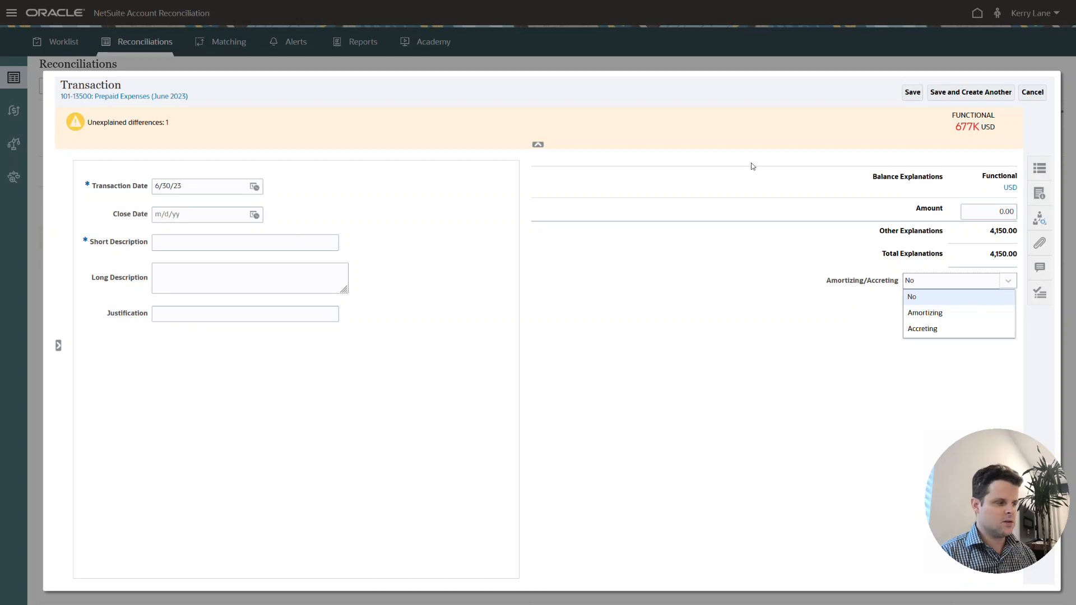
click(1033, 93)
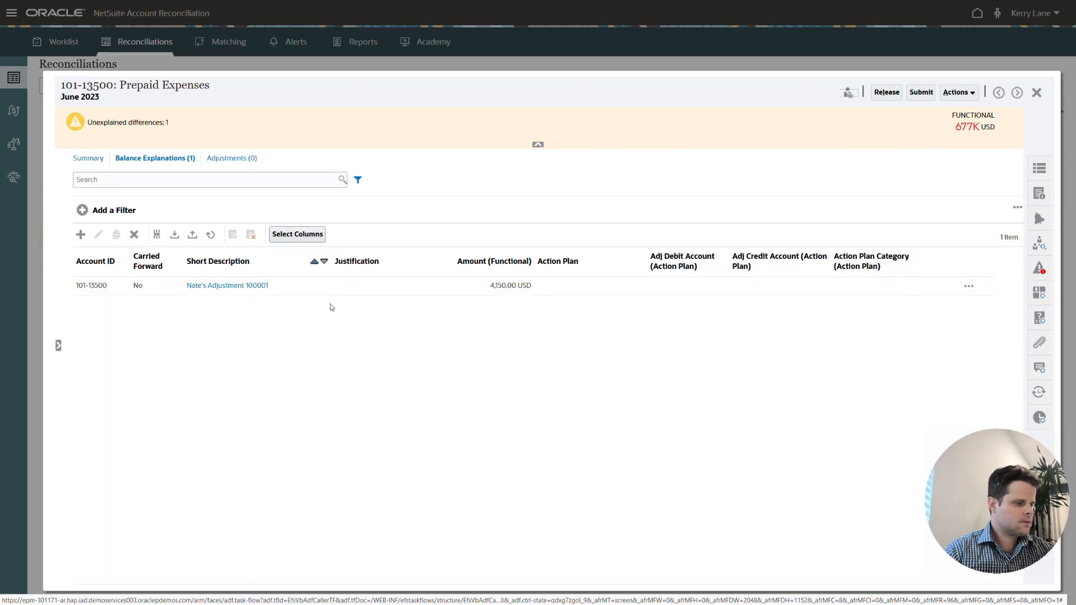
Step: Prepare an export of the balance explanations as unformatted data for future import, and cancel it without saving a file
click(192, 238)
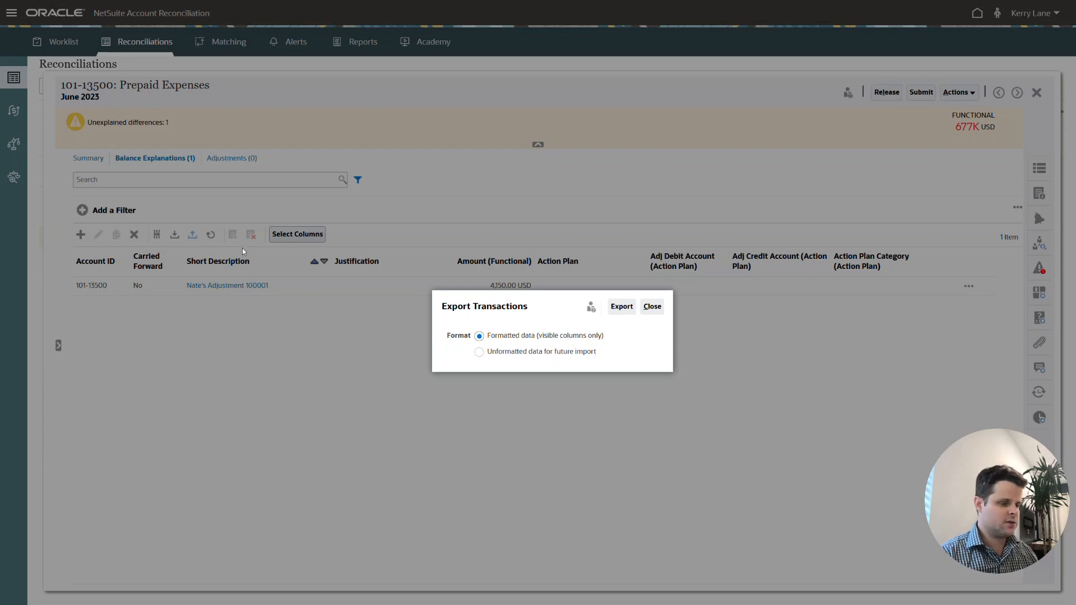
click(478, 353)
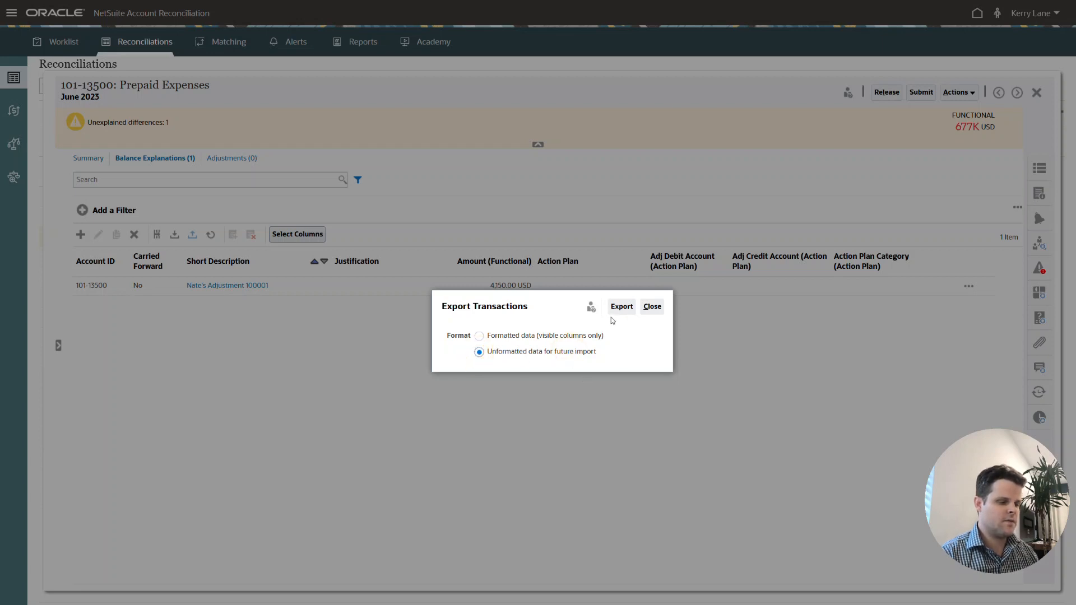
click(621, 306)
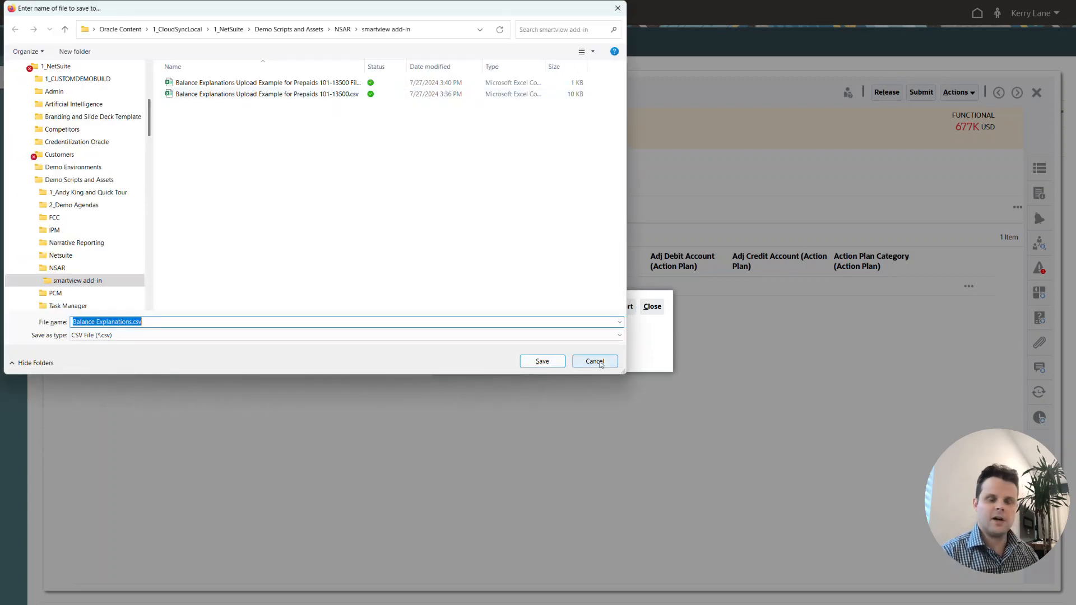
click(594, 361)
click(652, 306)
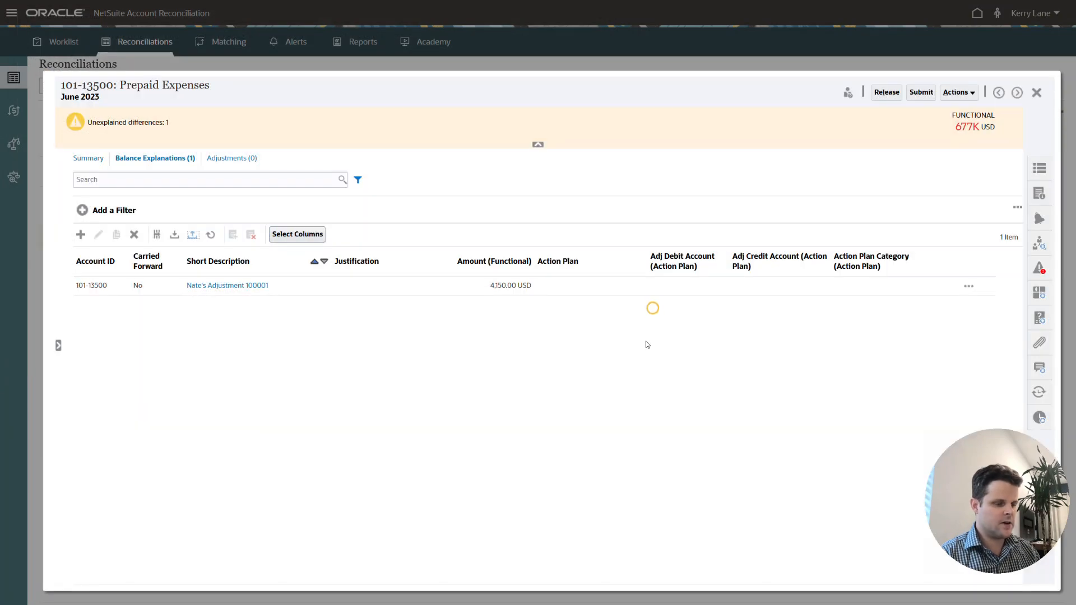
Step: Switch to Excel and examine the columns of Balance Explanations Upload Example for Prepaids 101-13500 File Upload.csv at an enlarged zoom
click(441, 593)
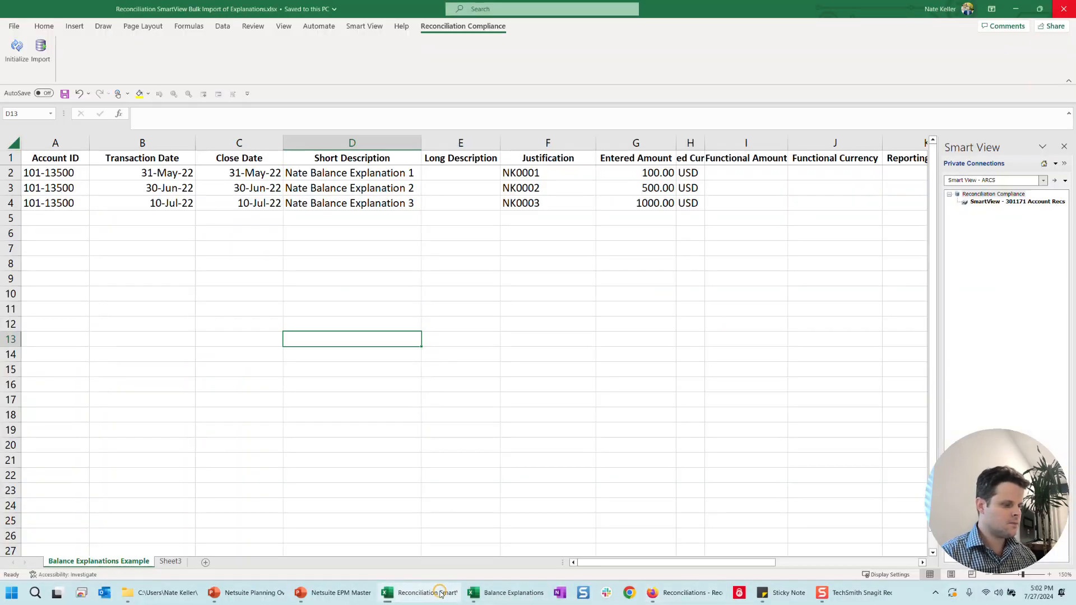
click(482, 591)
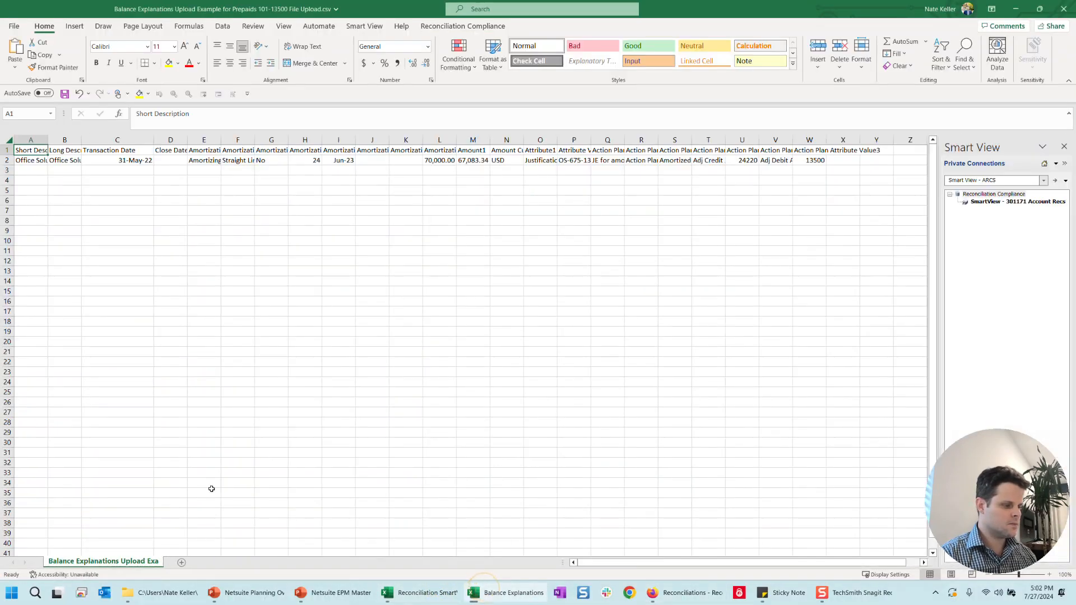
click(1049, 574)
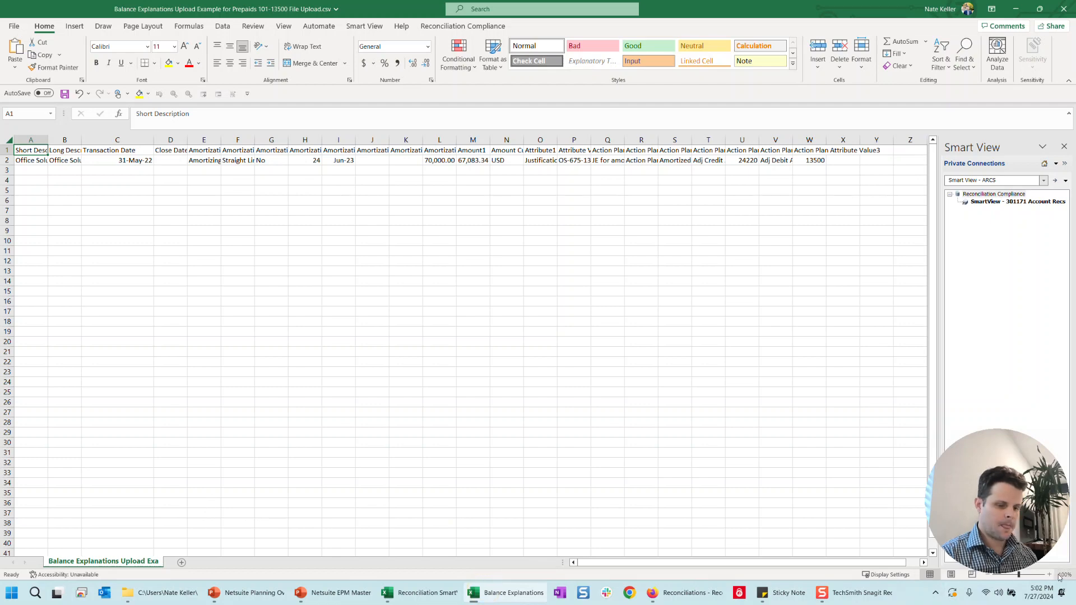
click(1049, 575)
click(1049, 575)
click(1049, 574)
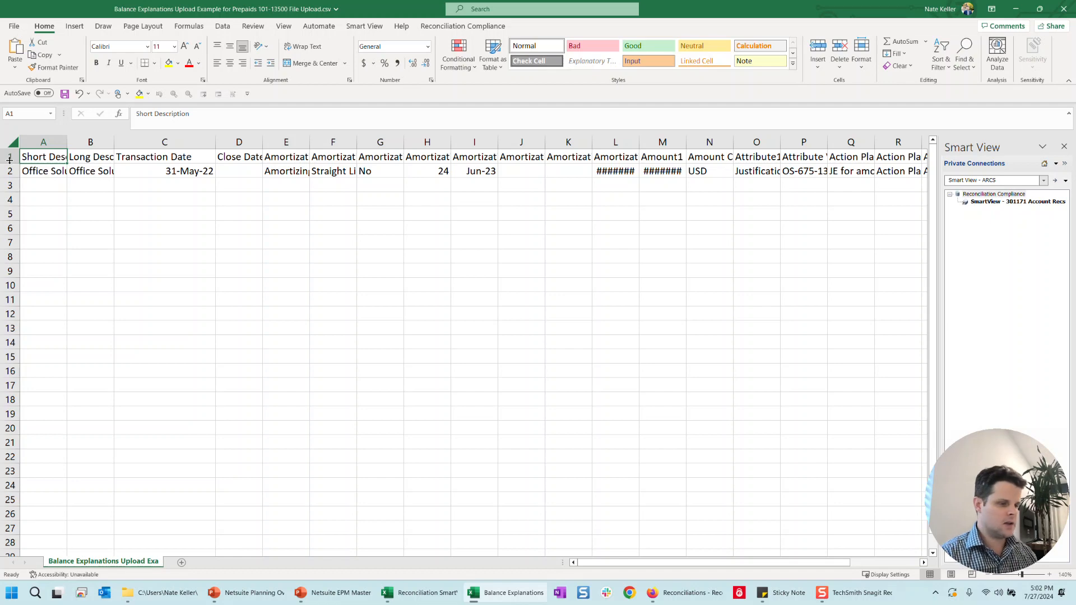
mouse_move(43, 142)
mouse_down()
mouse_move(943, 138)
mouse_move(807, 143)
mouse_up()
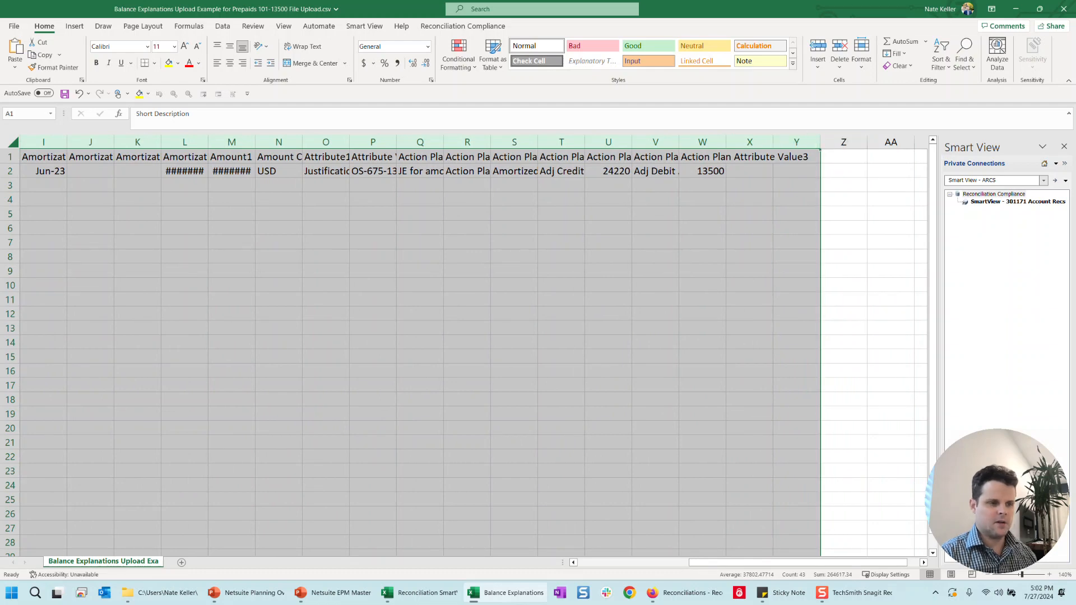
click(1017, 10)
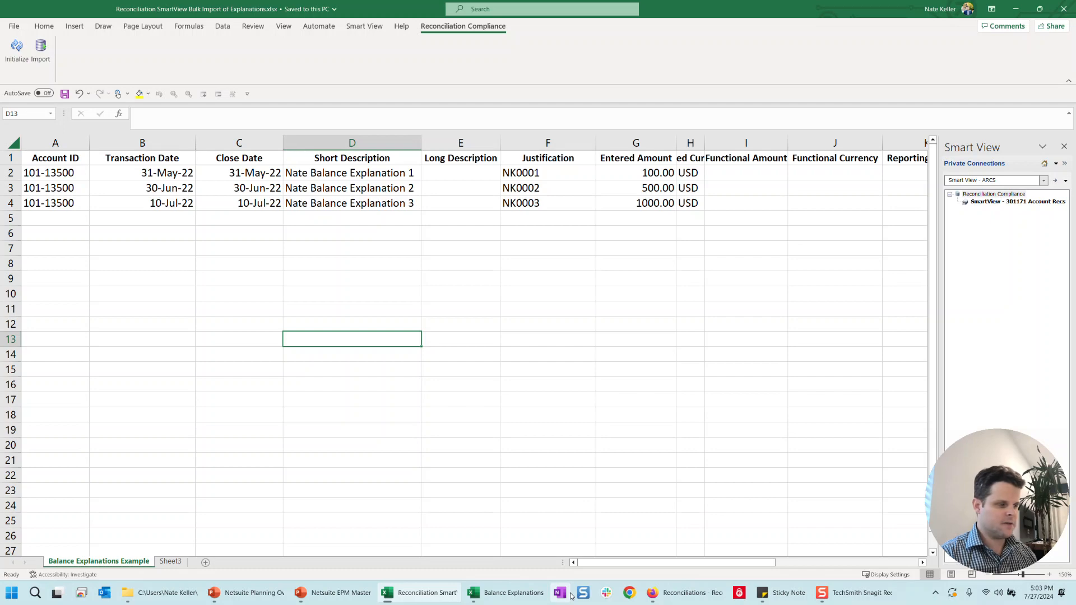
Step: Examine the row 2 transaction in the prepaids file upload CSV, widening the Short Description column to read its entry
click(535, 598)
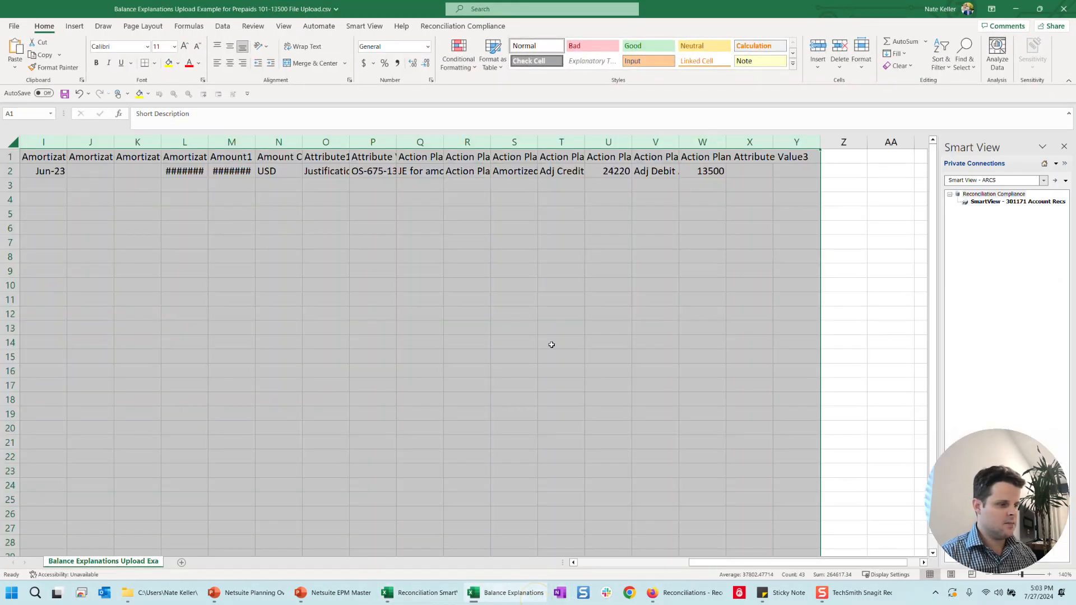
click(556, 324)
mouse_move(750, 171)
mouse_down()
mouse_move(136, 149)
mouse_move(14, 173)
mouse_up()
click(179, 204)
drag(66, 144, 97, 143)
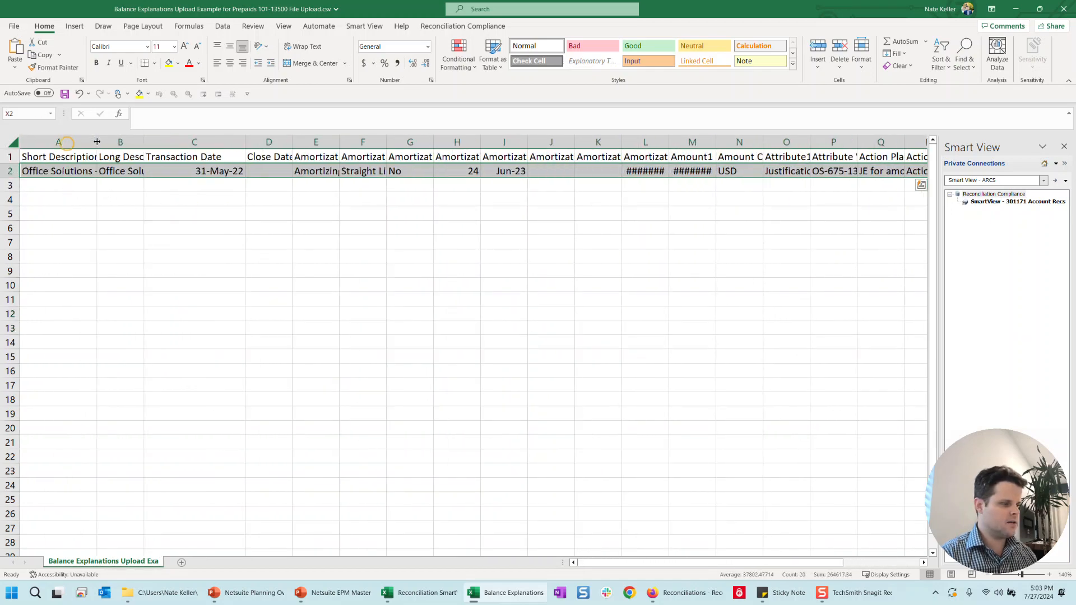
click(81, 168)
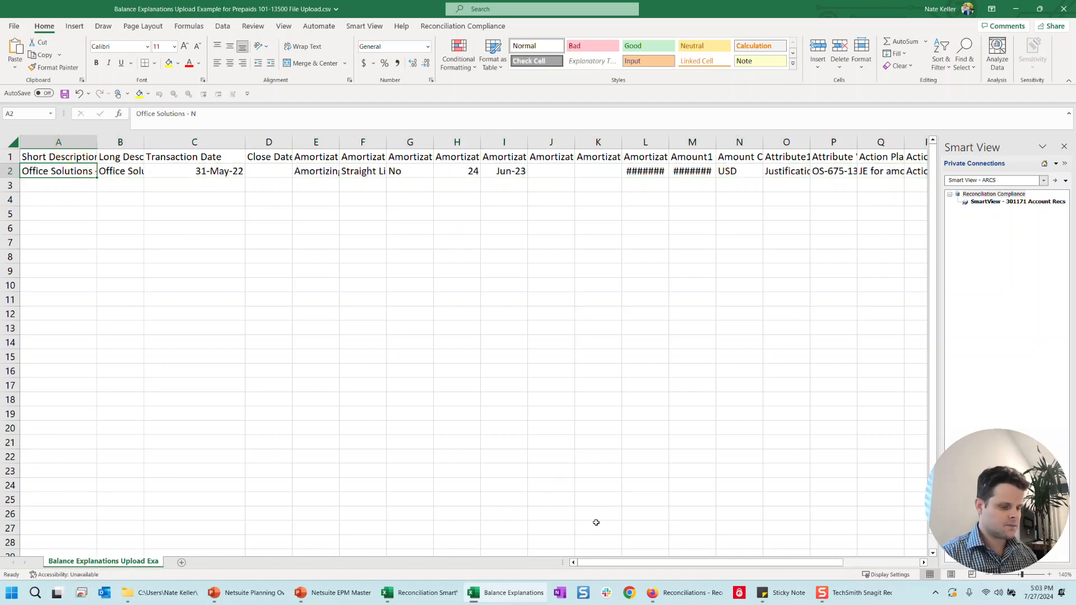
Step: Switch to the reconciliation in Firefox and choose Balance Explanations Upload Example for Prepaids 101-13500 File Upload.csv as the transaction import file
mouse_move(257, 600)
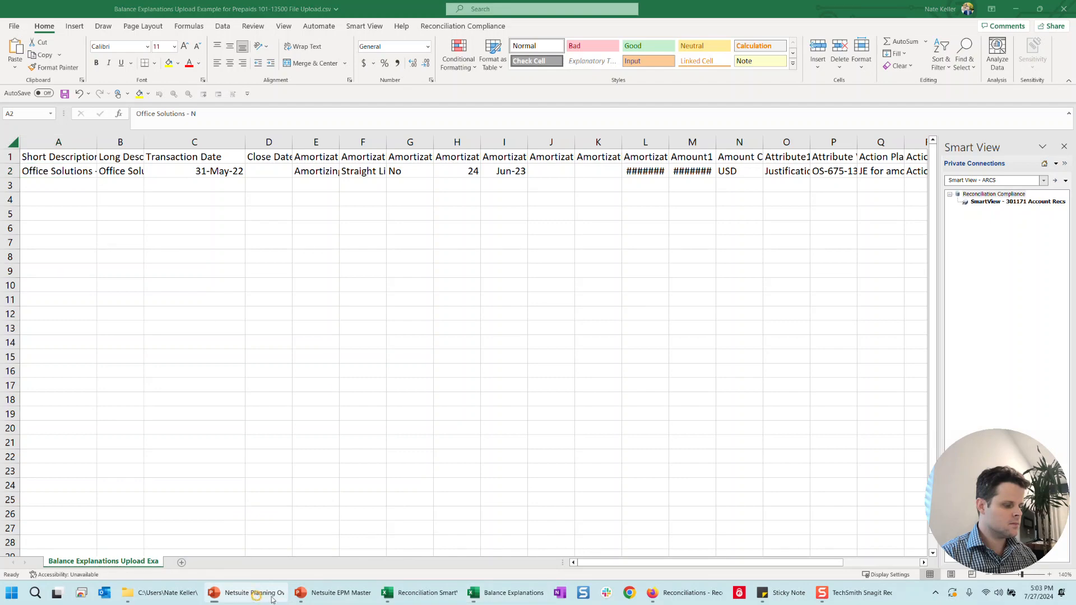
click(335, 597)
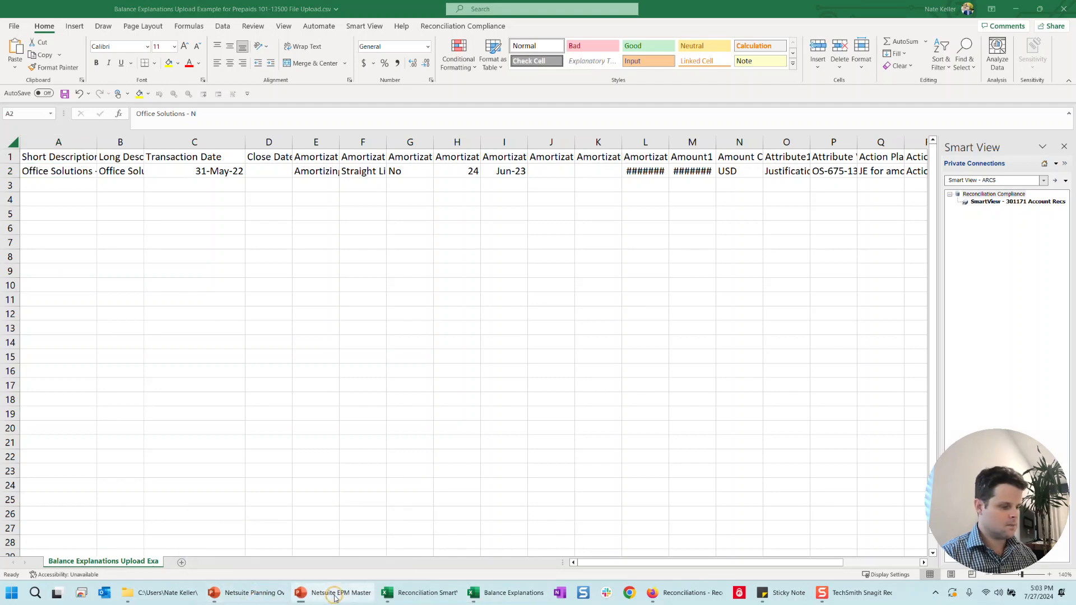
click(676, 595)
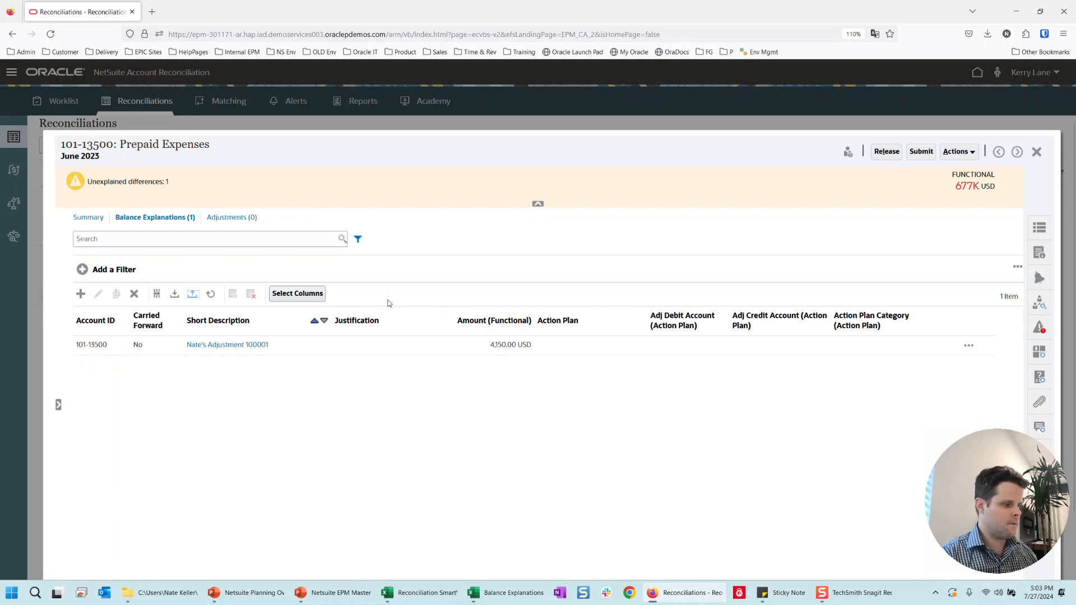
click(176, 295)
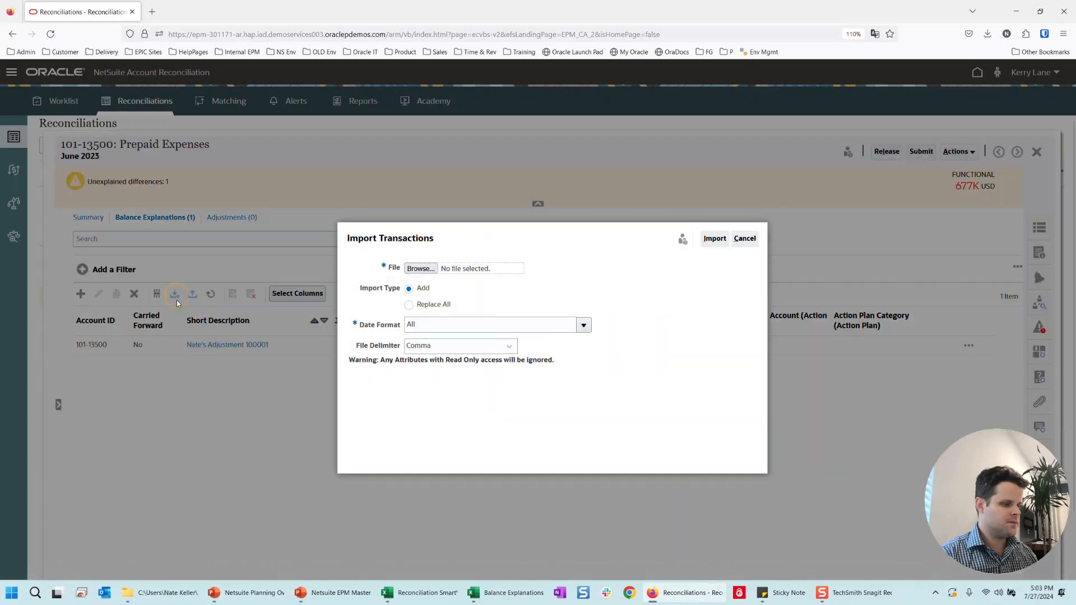
click(428, 268)
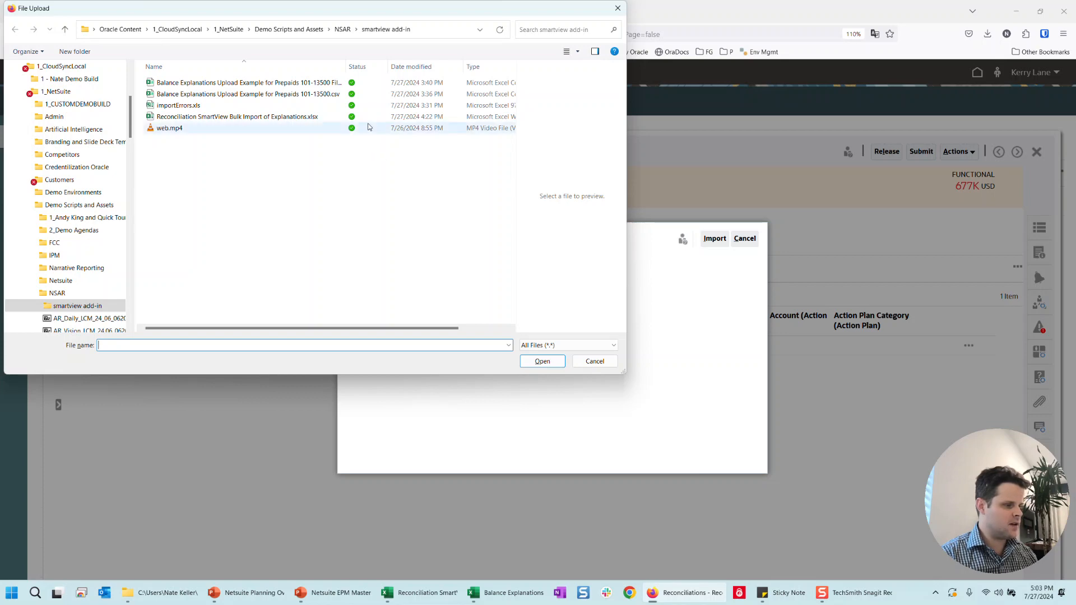
double_click(346, 66)
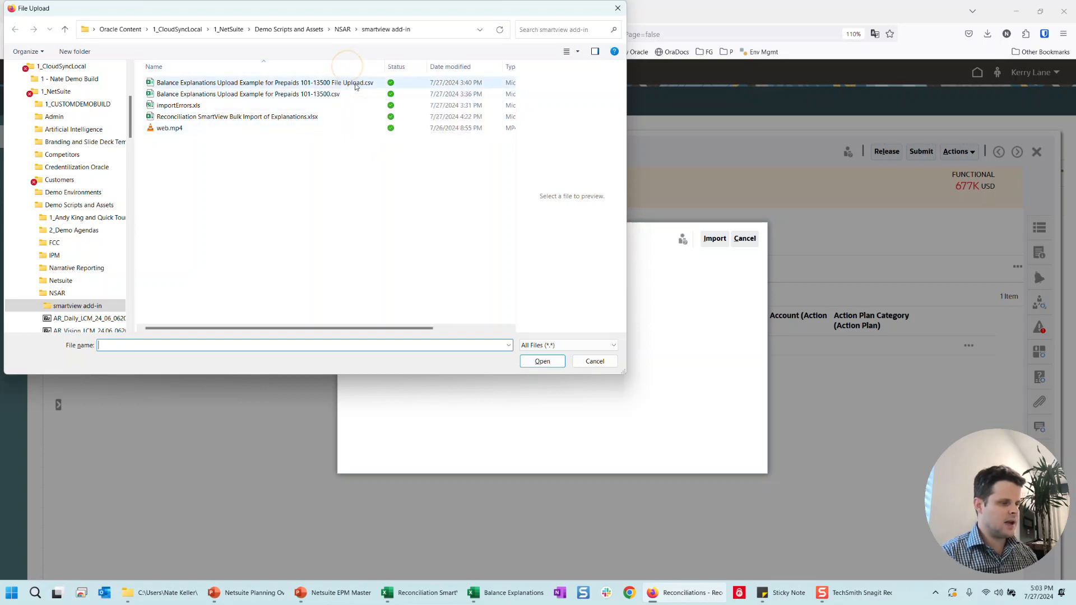
click(355, 84)
click(539, 360)
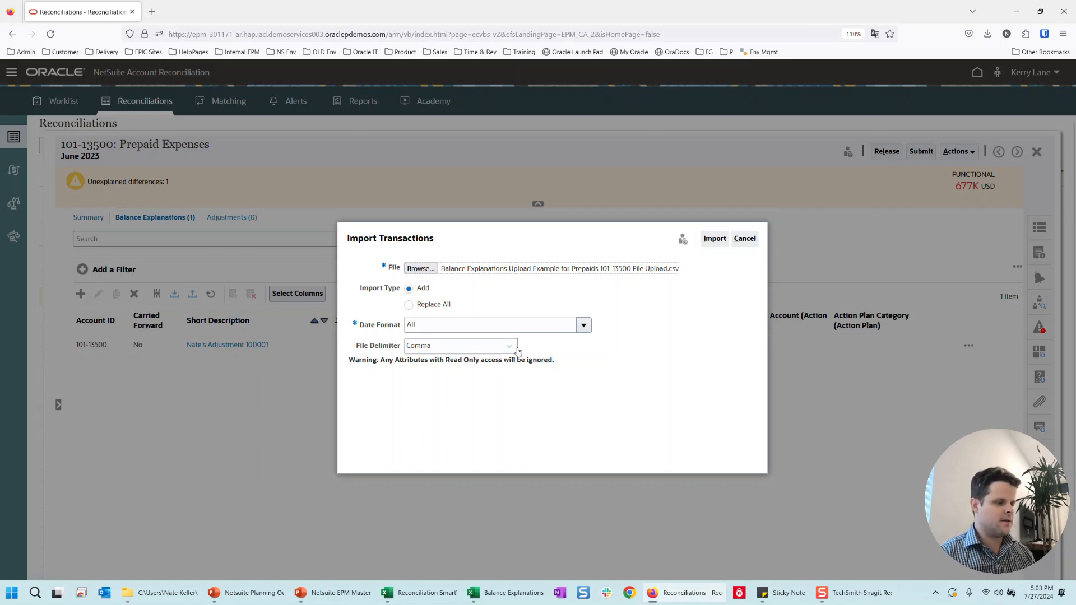
Step: Import the chosen CSV transactions with import type Add, all date formats and the comma delimiter
click(581, 325)
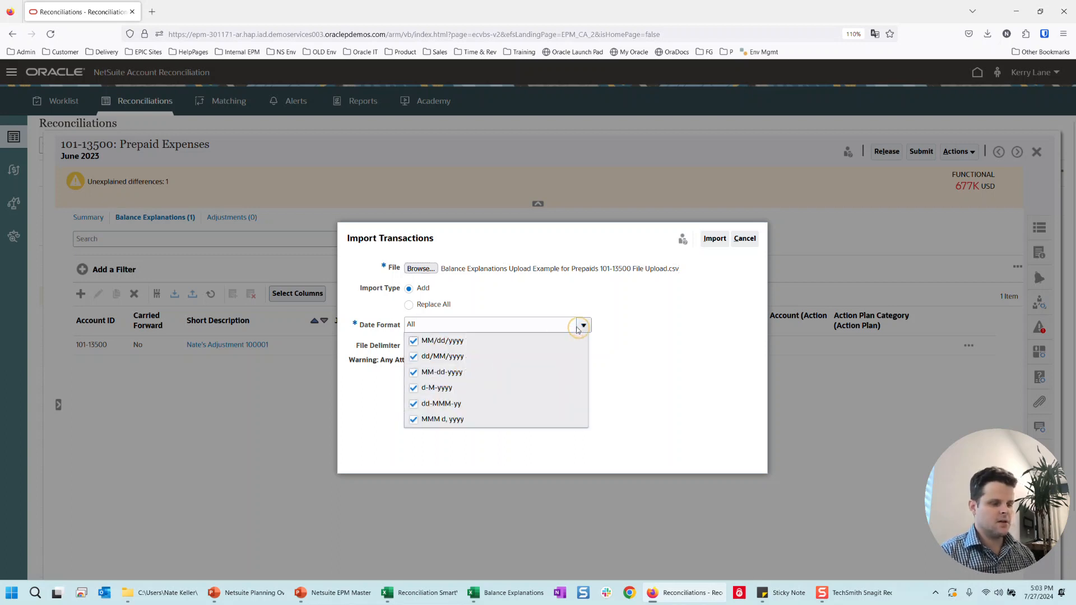
click(635, 315)
click(507, 347)
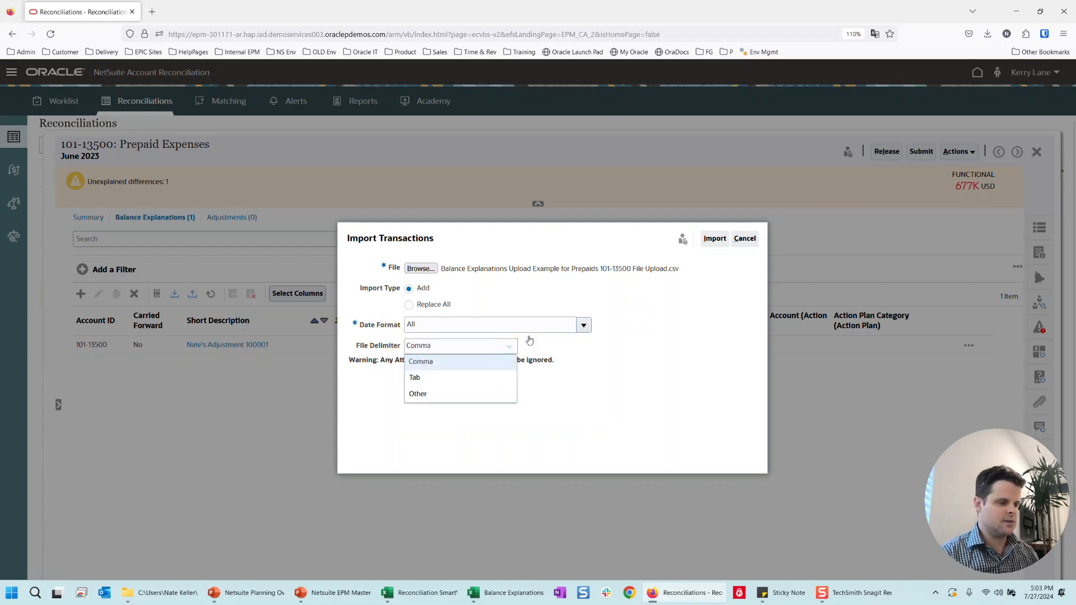
click(597, 290)
click(710, 241)
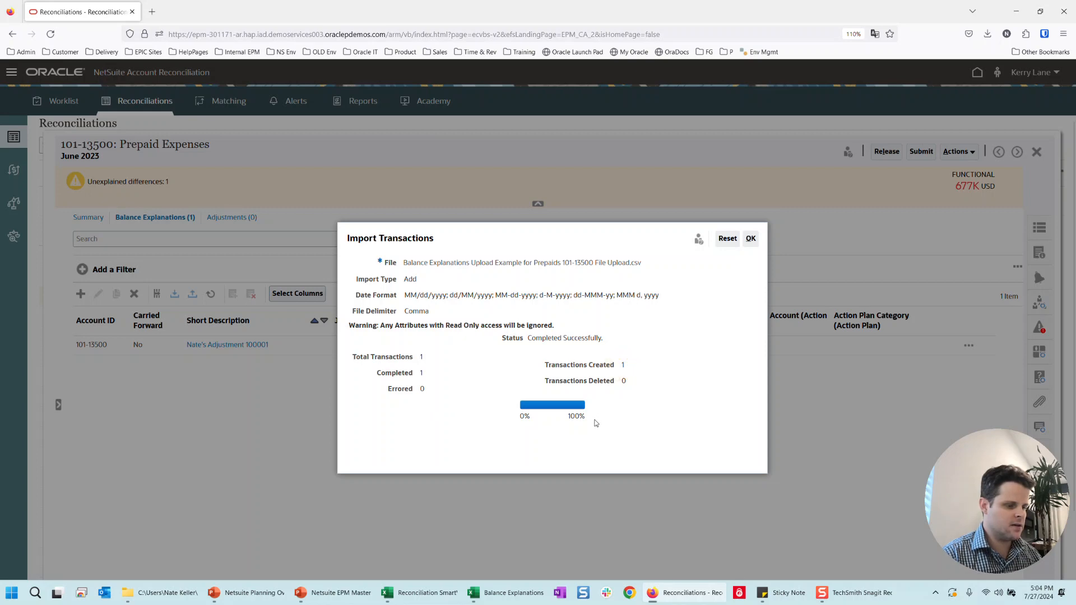
click(750, 240)
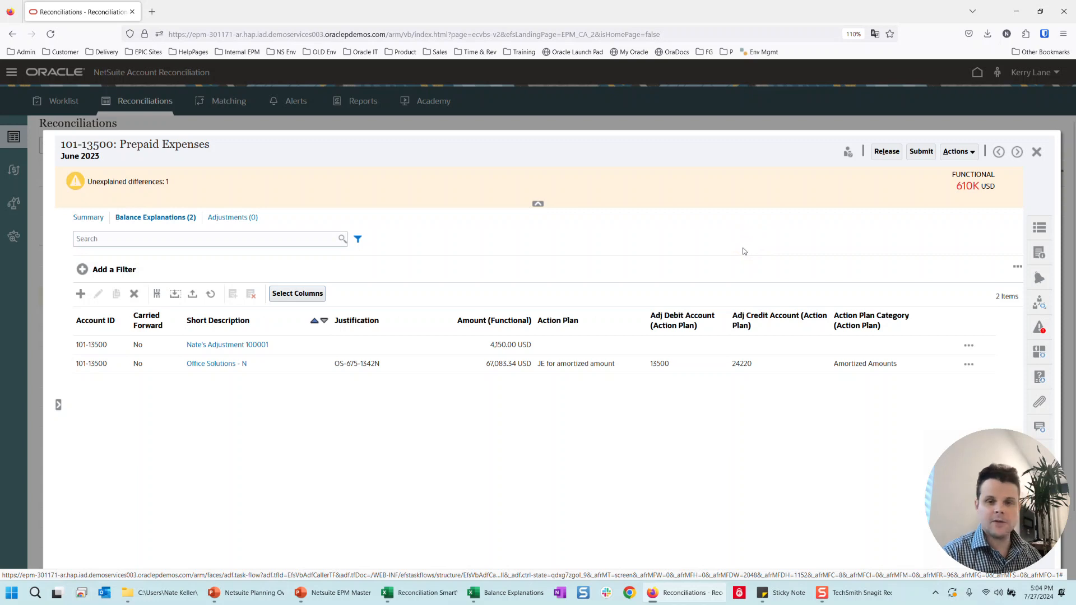
Step: Import Balance Explanations Upload Example for Prepaids 101-13500 File Upload.csv with import type Replace All and close the import summary
click(177, 298)
click(430, 308)
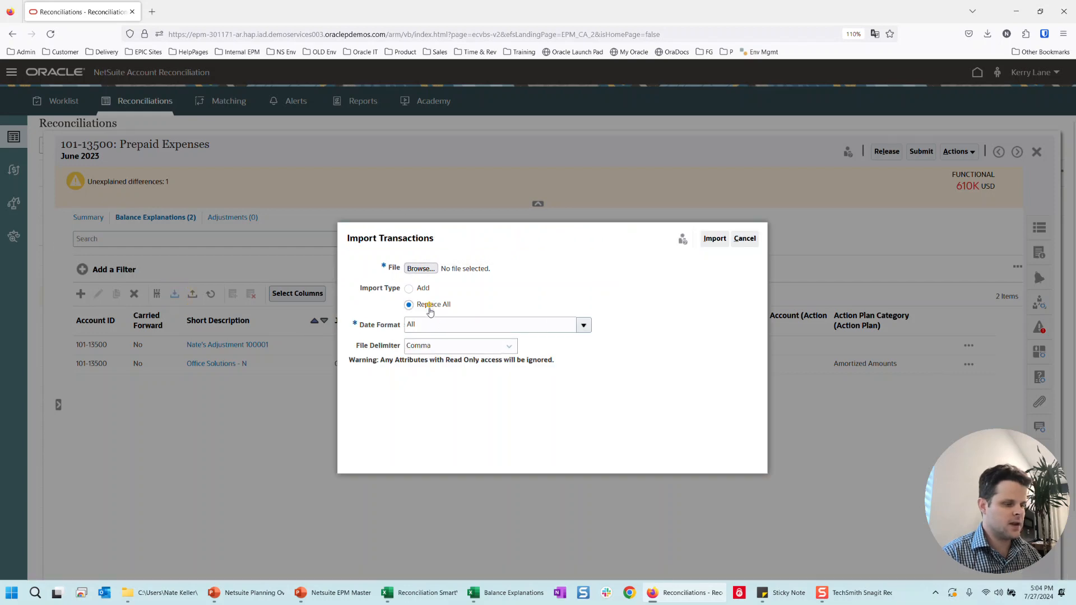
click(429, 269)
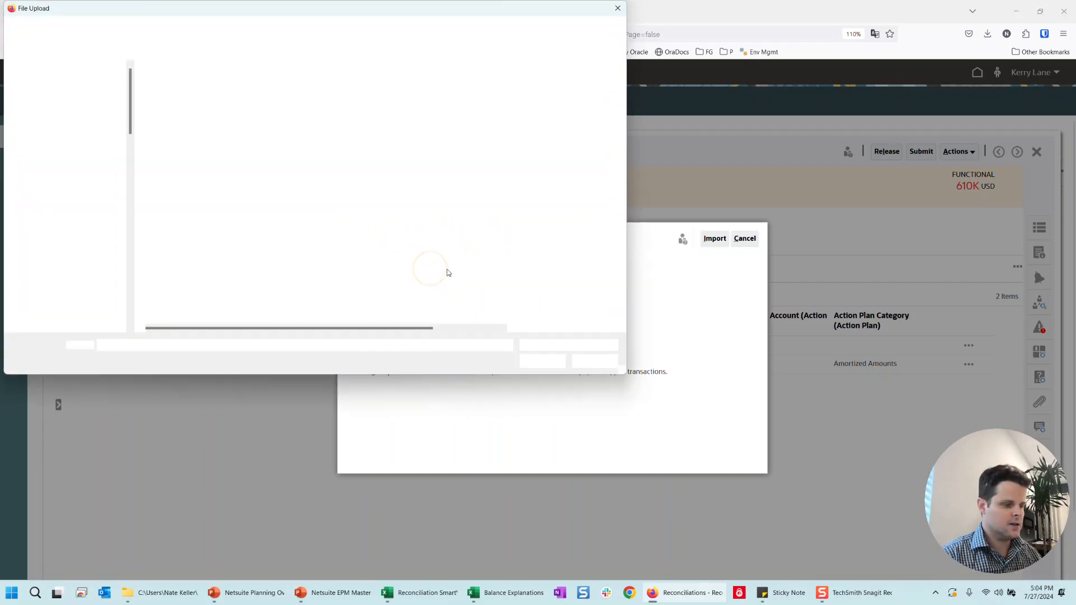
double_click(327, 85)
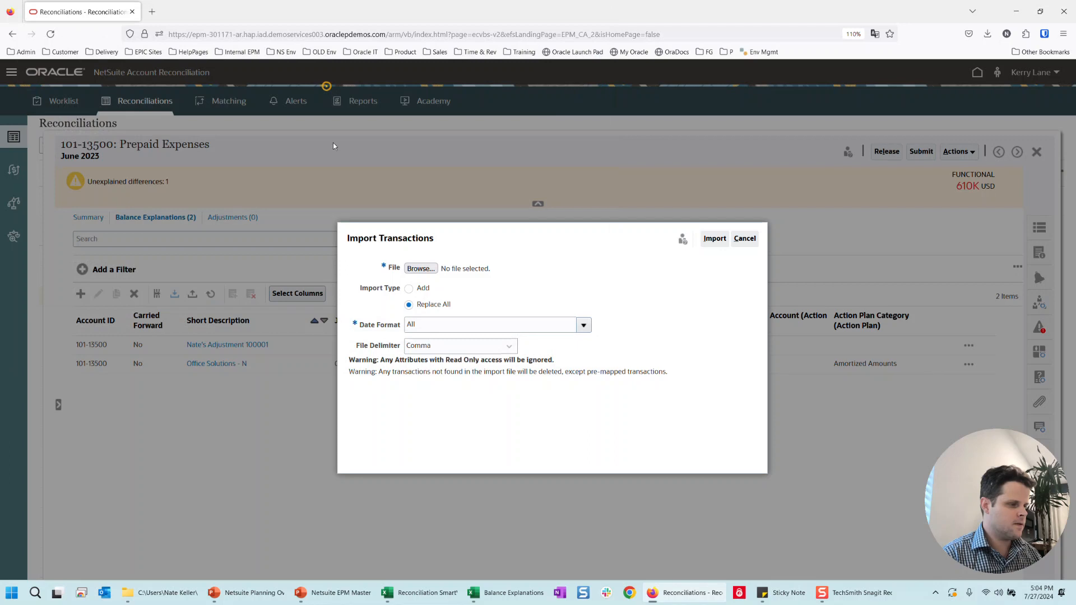
click(714, 237)
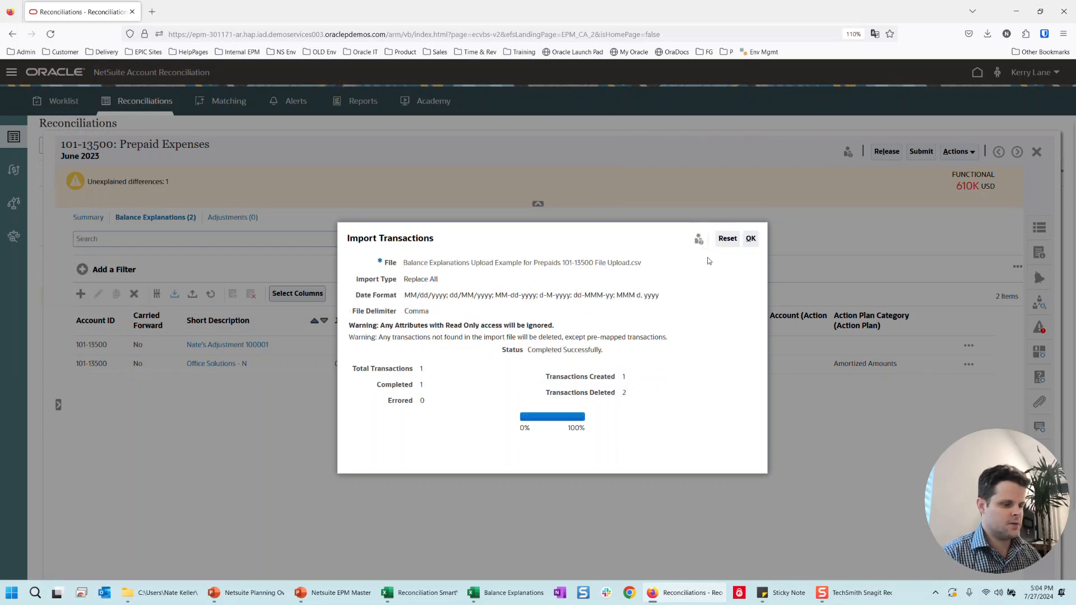
click(624, 392)
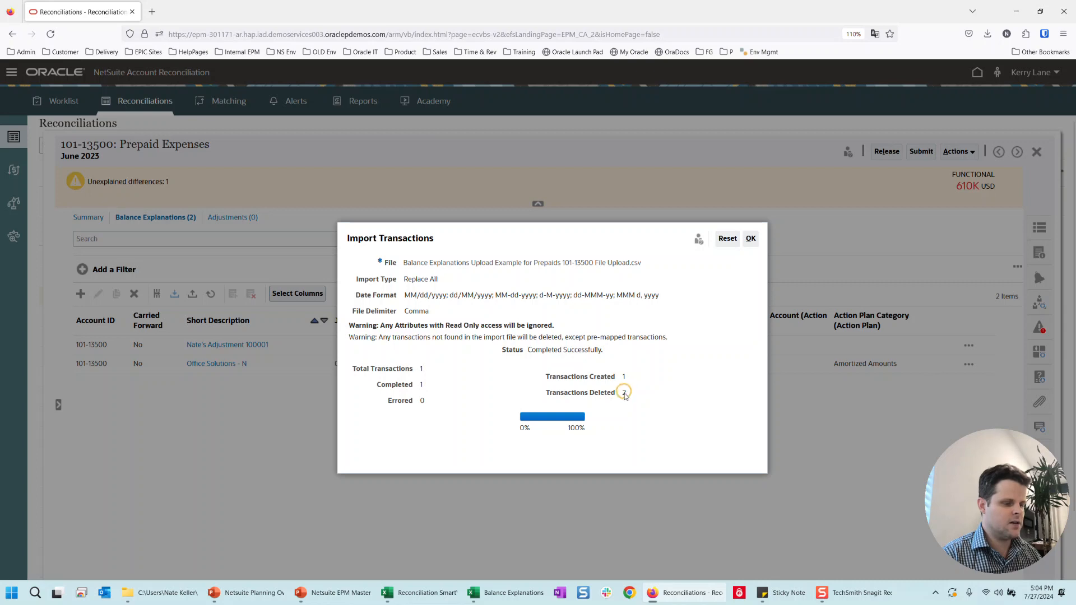
click(750, 239)
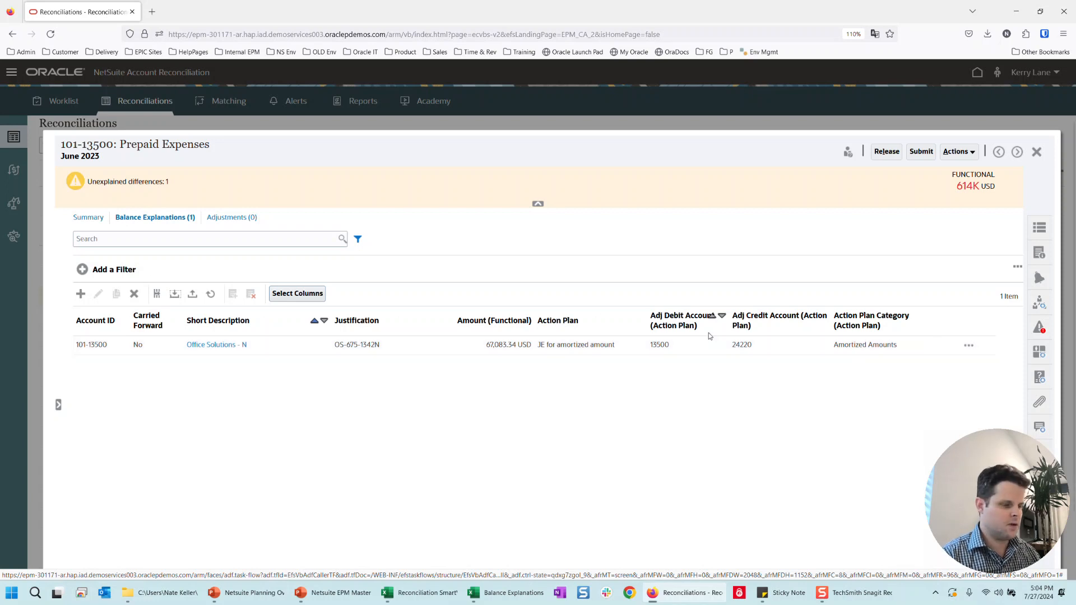
Step: Switch to Reconciliation SmartView Bulk Import of Explanations.xlsx in Excel and open the empty Sheet3
mouse_move(451, 594)
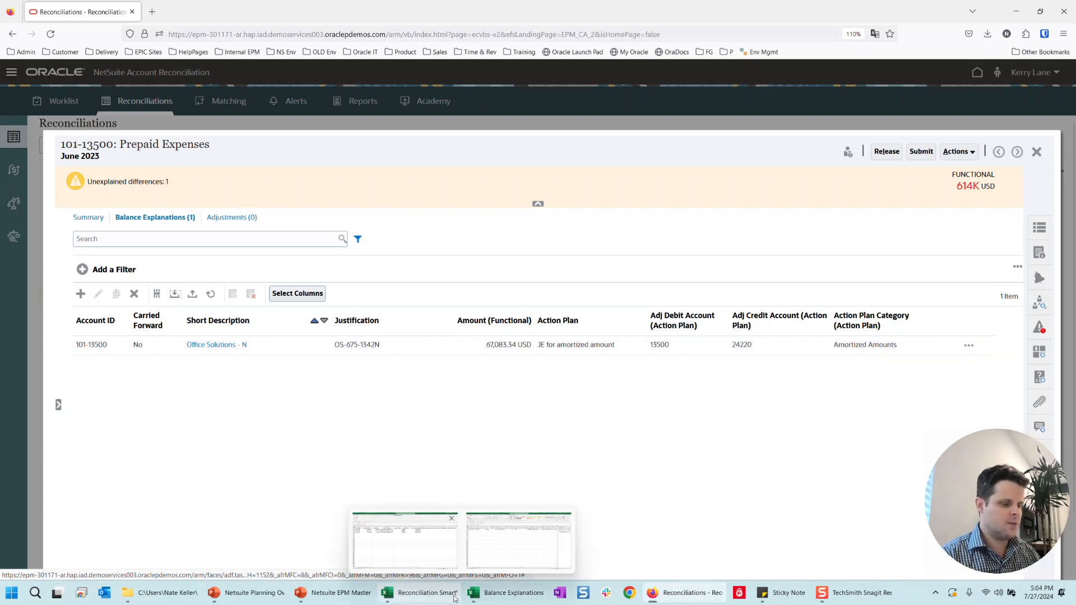
click(450, 595)
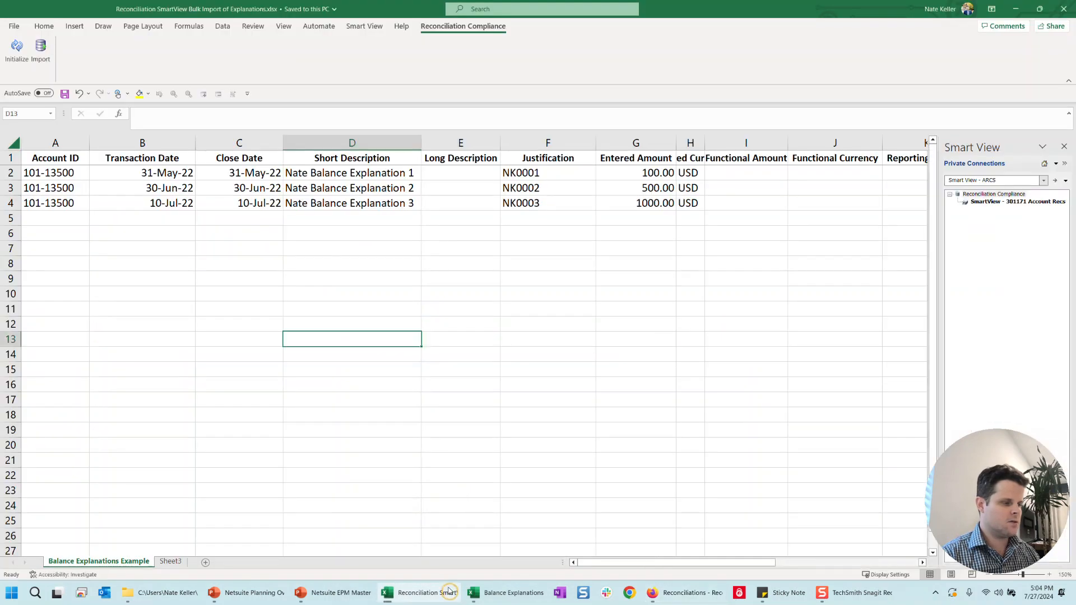
click(171, 562)
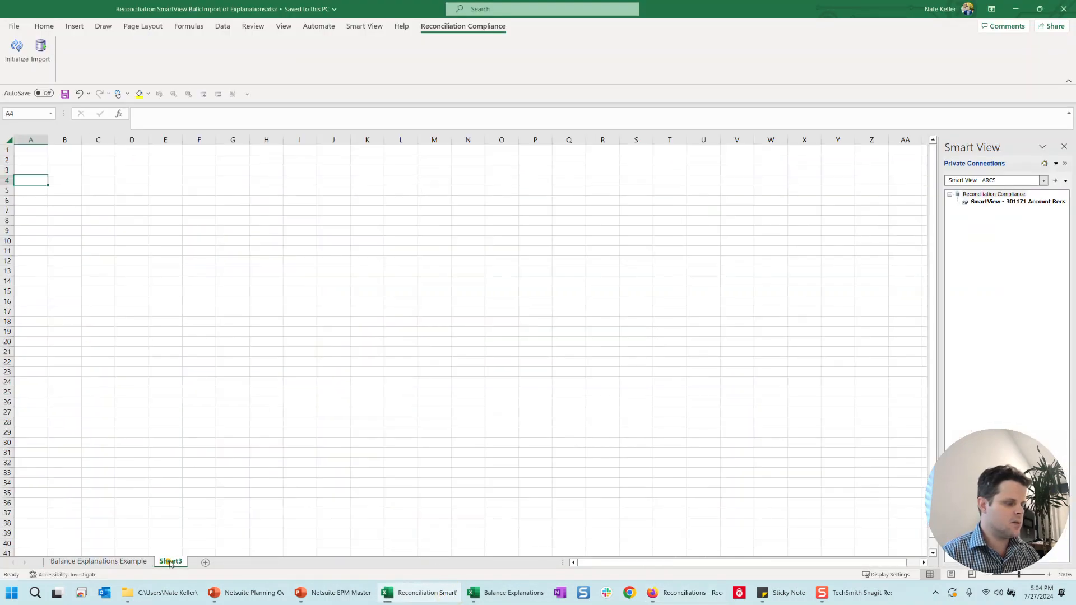
Step: Initialize the sheet's transaction headers with transaction type Balance Explanations and the Prepaid Expenses format
click(16, 50)
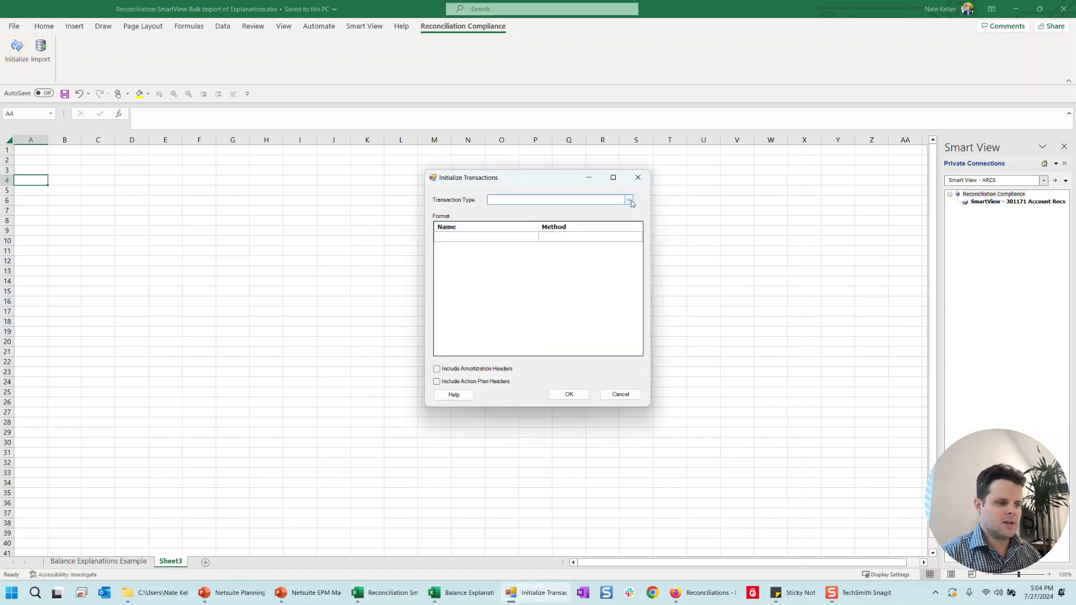
click(962, 204)
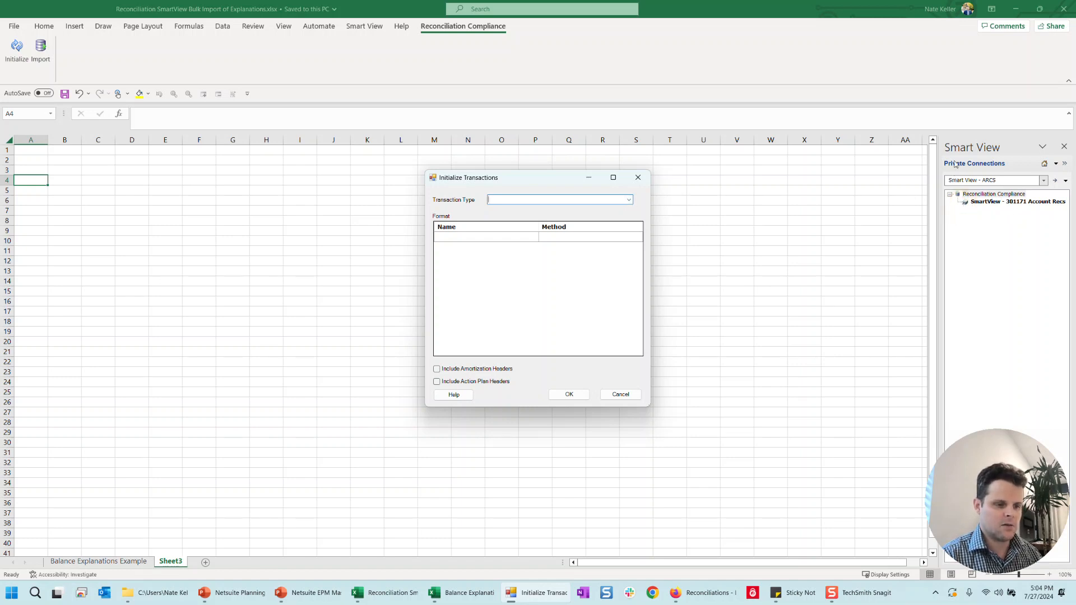
click(635, 200)
click(628, 200)
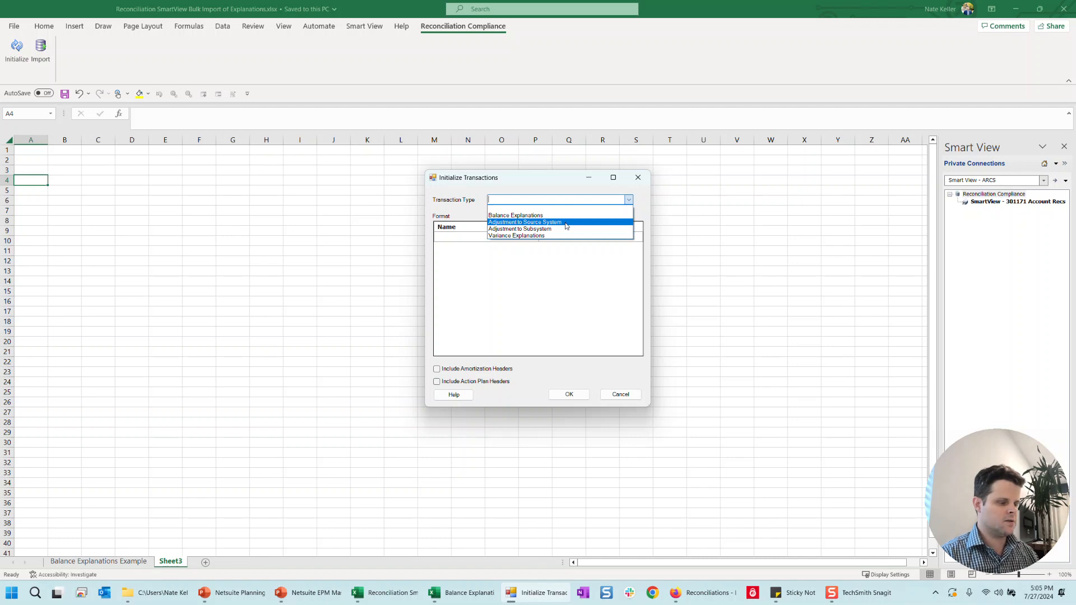
click(563, 215)
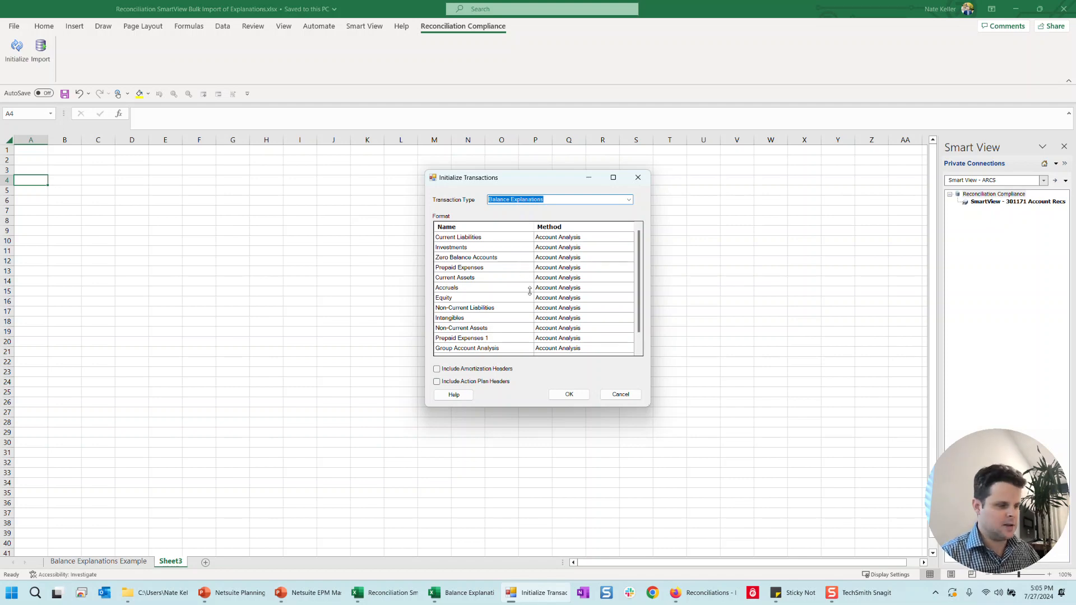
click(520, 267)
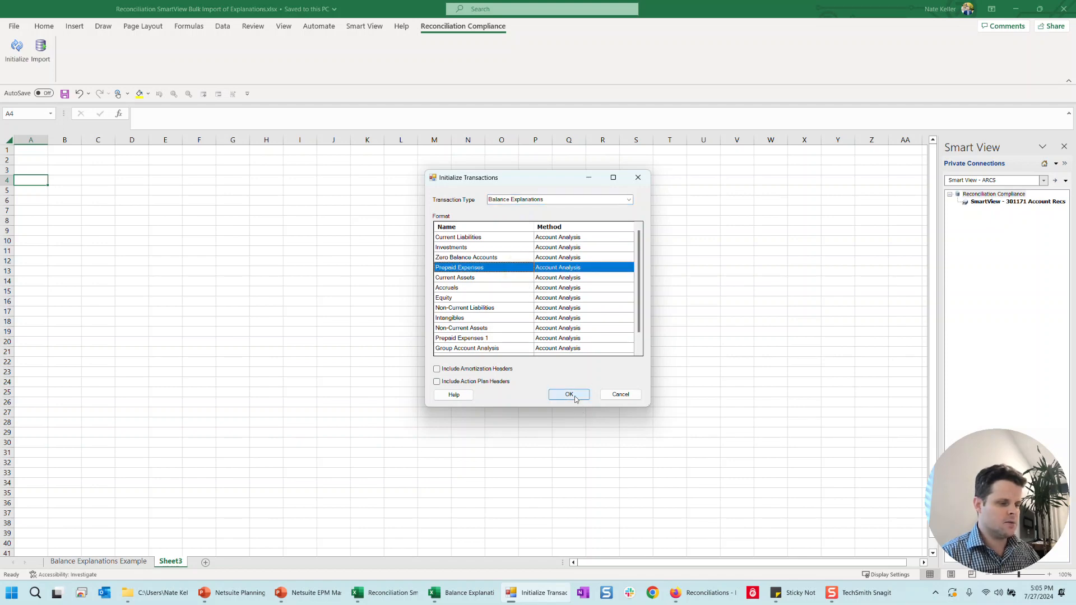
click(575, 398)
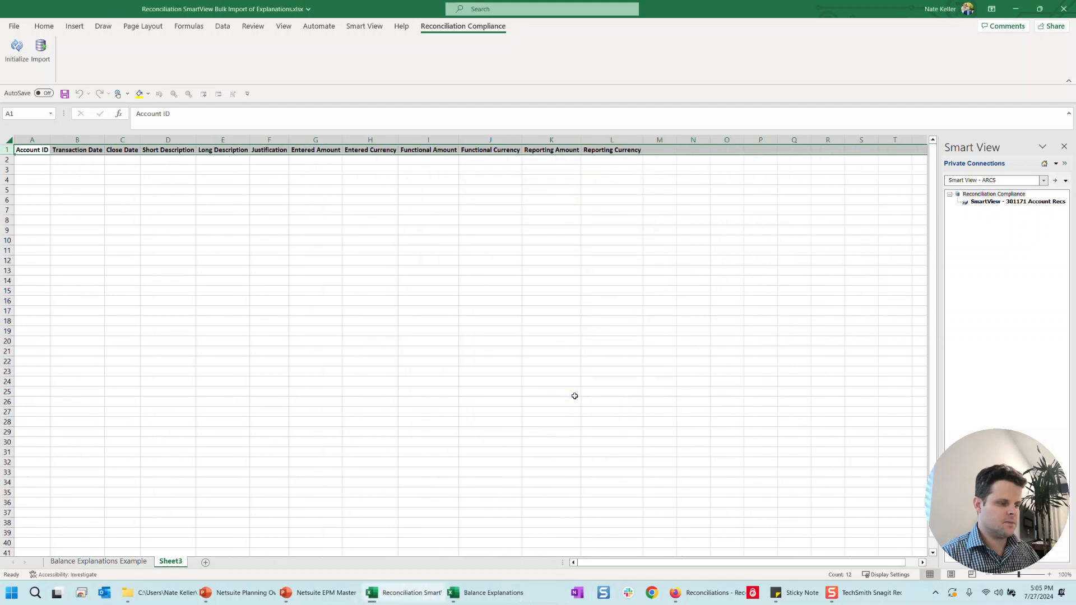
Step: Examine the header columns from Account ID to Reporting Currency on Sheet3
click(99, 222)
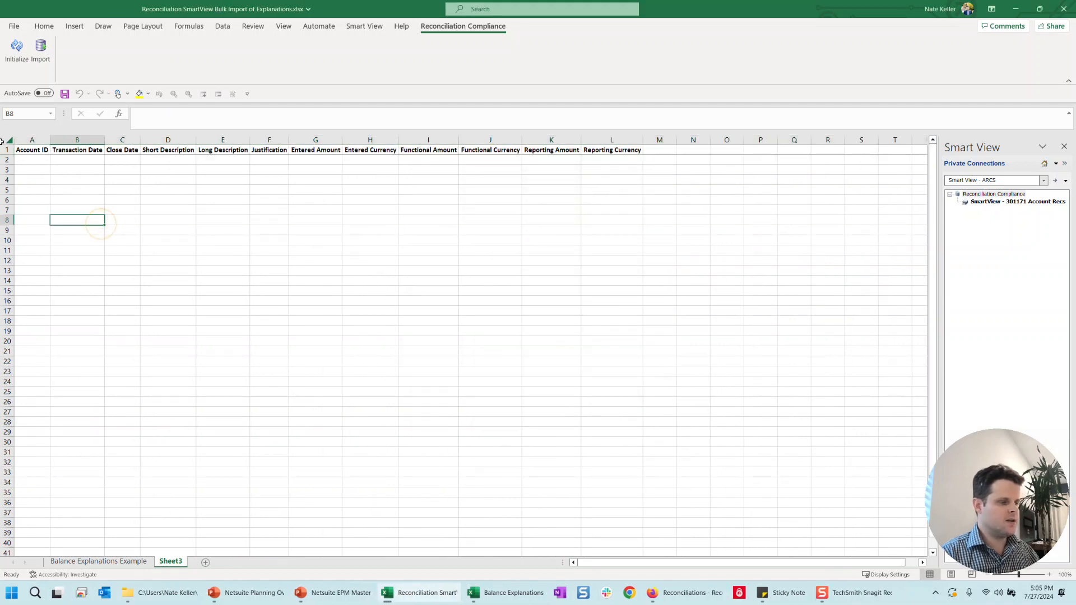
mouse_move(28, 135)
mouse_down()
mouse_move(593, 112)
mouse_move(594, 124)
mouse_up()
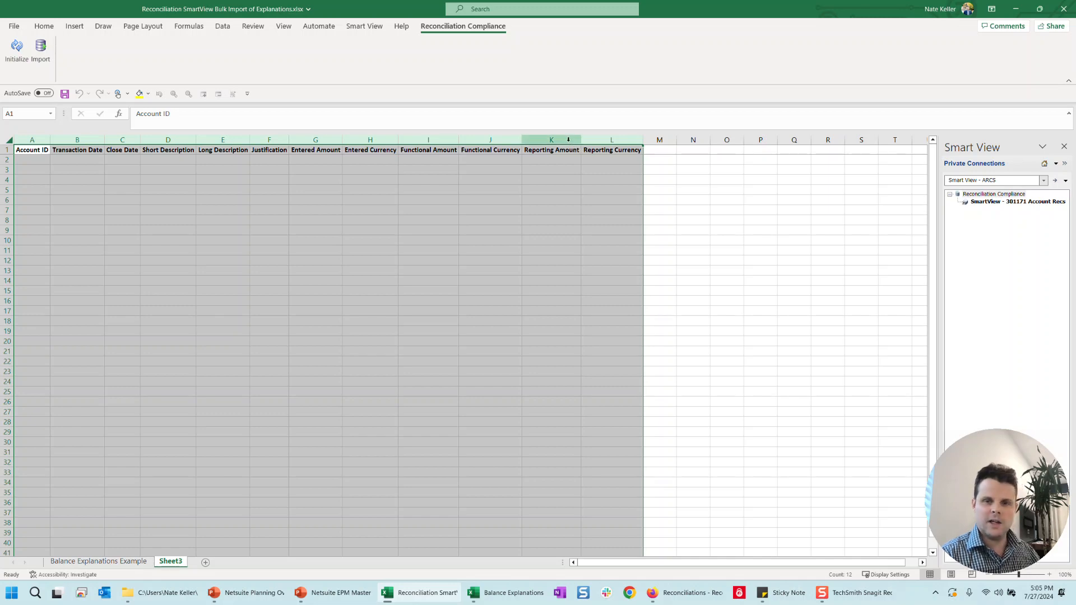
click(566, 160)
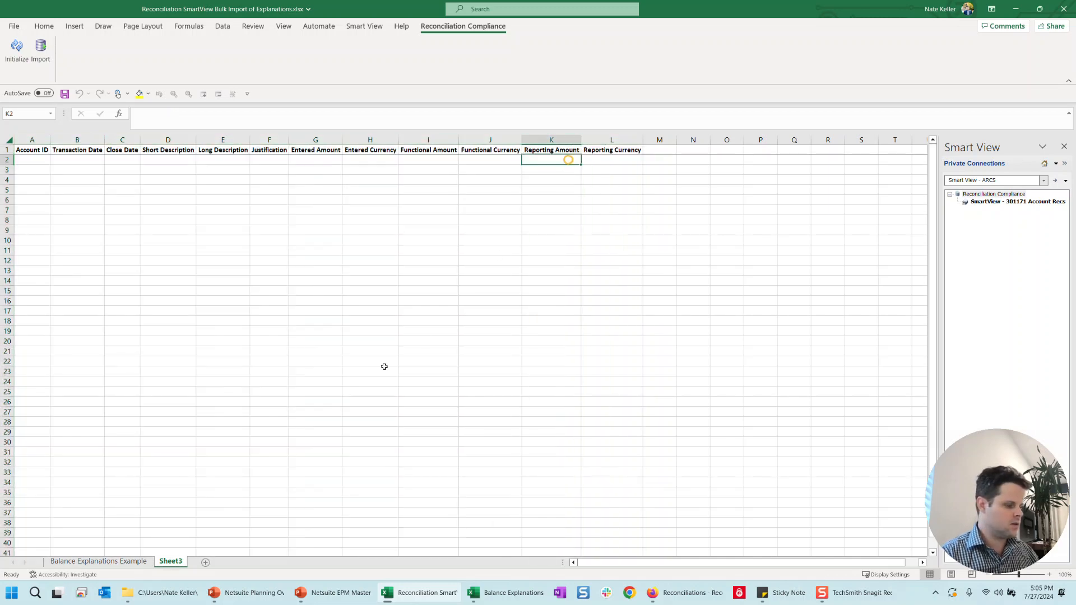
Step: Examine the Balance Explanations Example sheet, checking the Long Description and functional amount columns and the transactions in rows 2 to 4
click(96, 562)
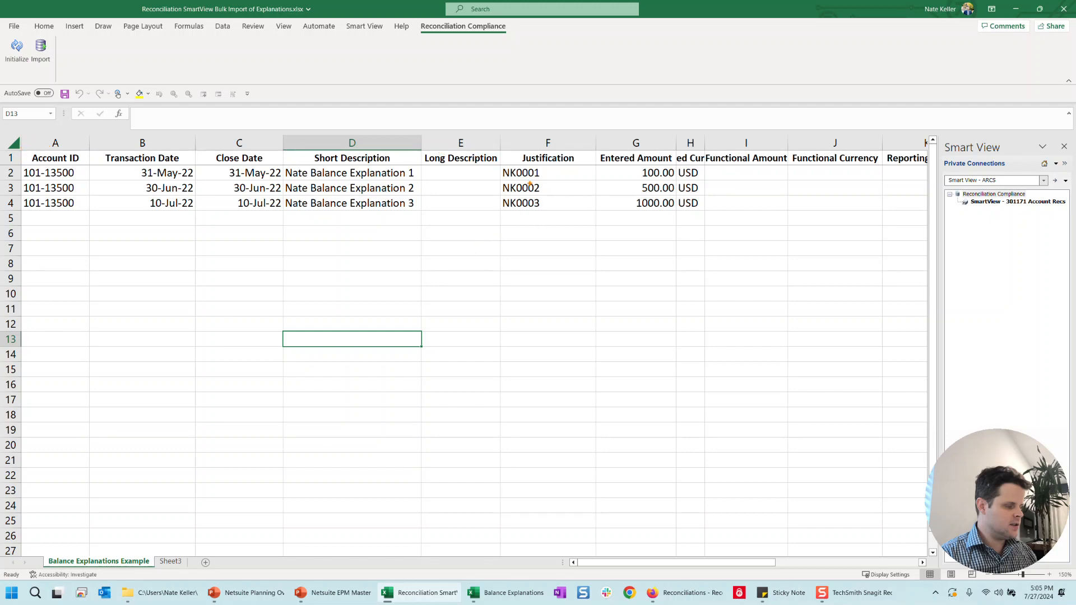
drag(422, 147, 496, 211)
mouse_move(709, 142)
mouse_down()
mouse_move(891, 205)
mouse_move(911, 225)
mouse_up()
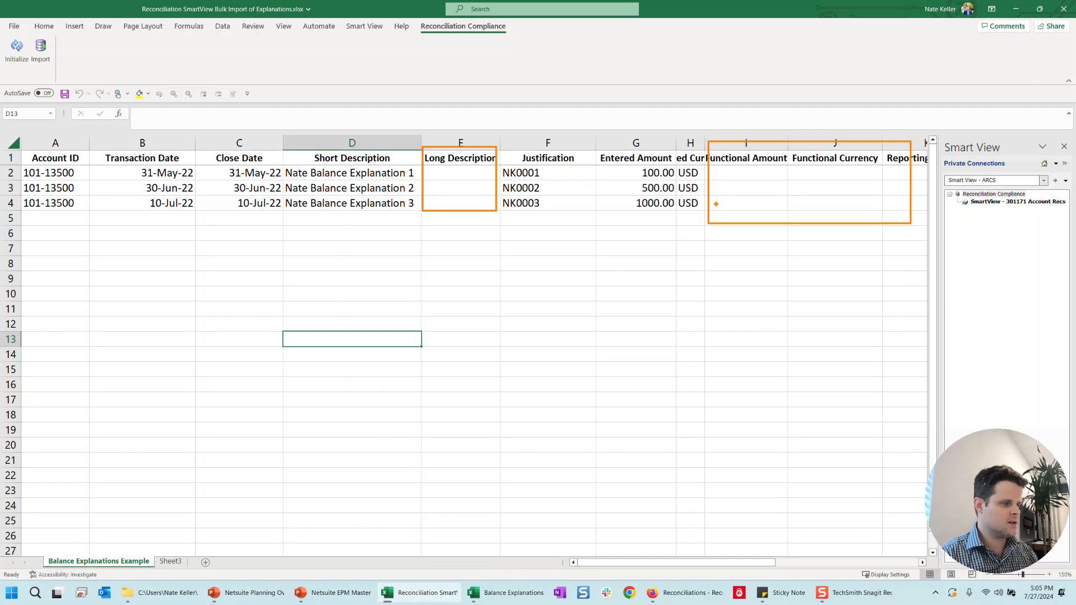
key(Escape)
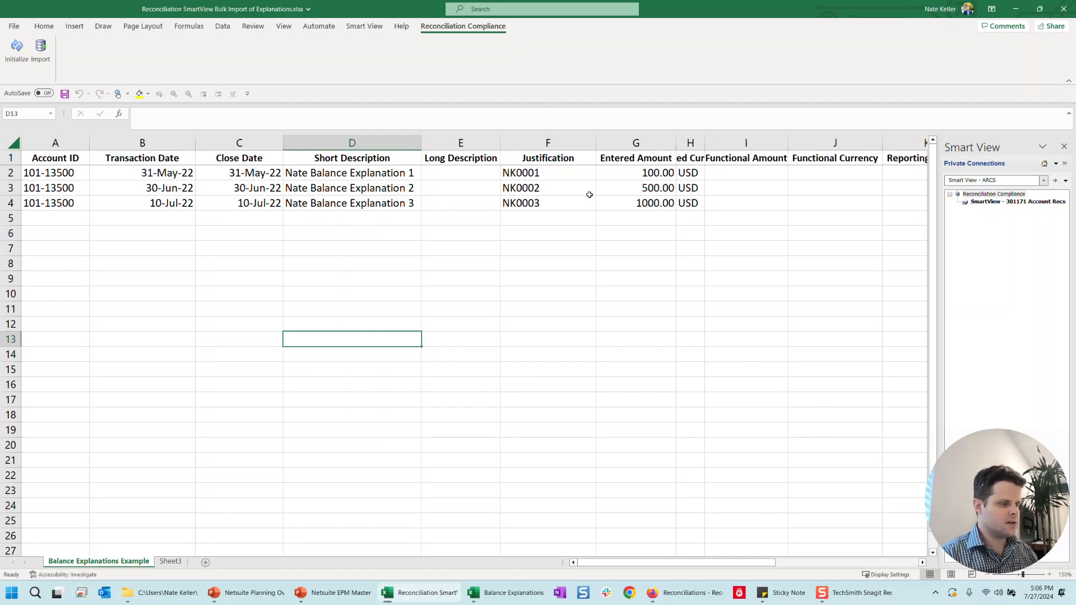
click(42, 176)
key(ctrl+shift+End)
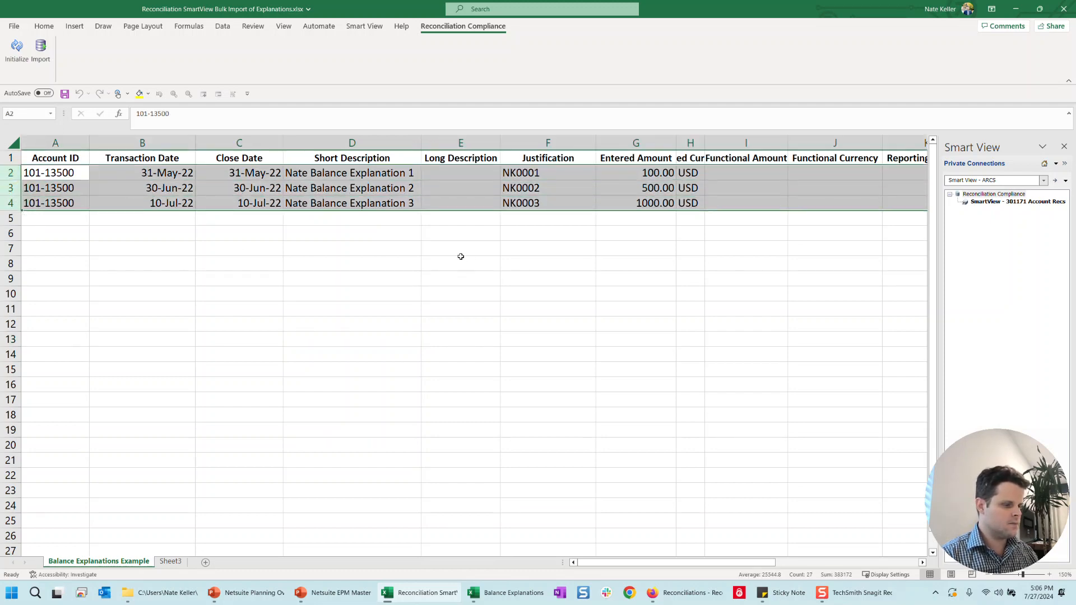
click(559, 277)
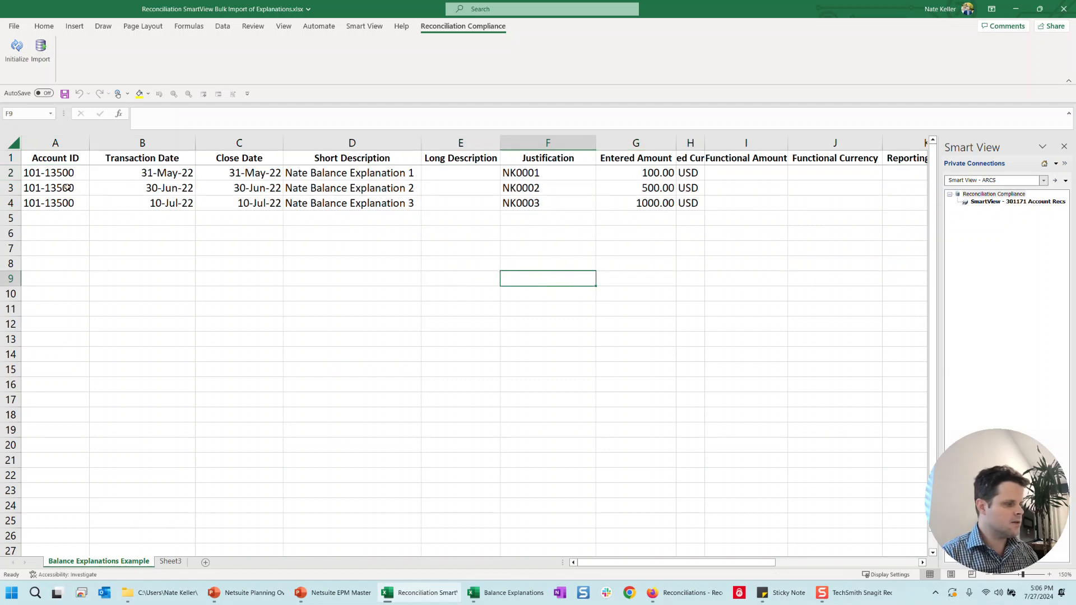
Step: Set up a Smart View transaction import with transaction type Balance Explanations and period June 2023
click(35, 43)
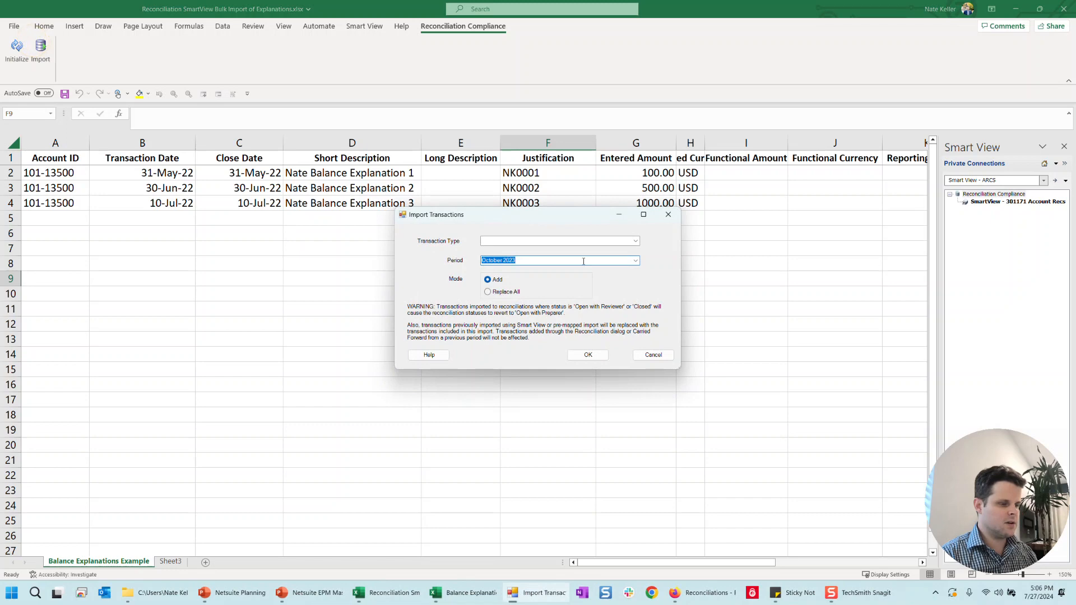
click(635, 241)
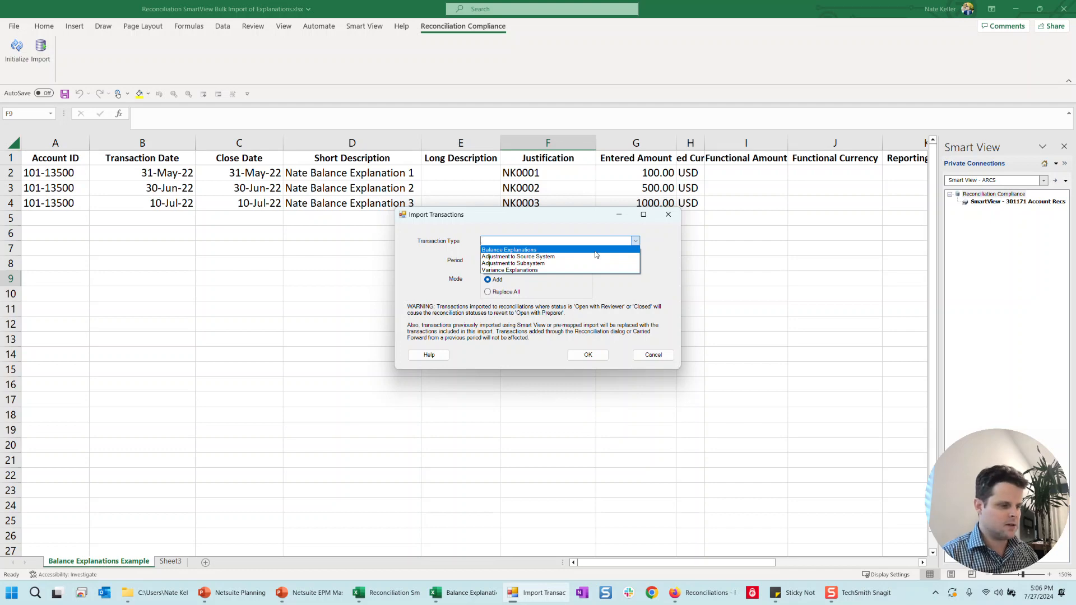
click(595, 254)
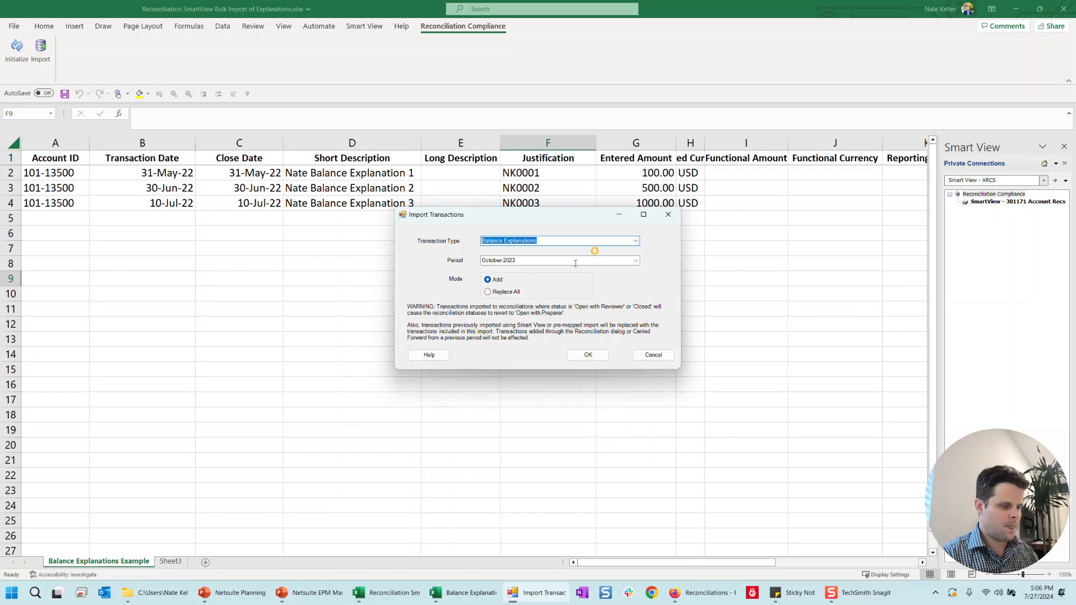
click(541, 260)
click(633, 261)
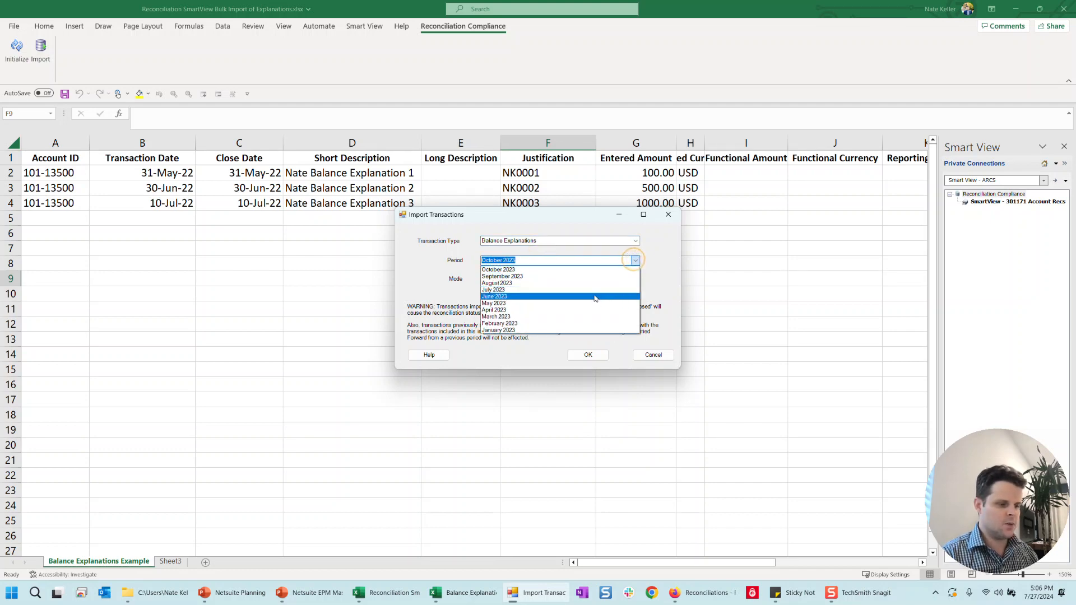
click(594, 295)
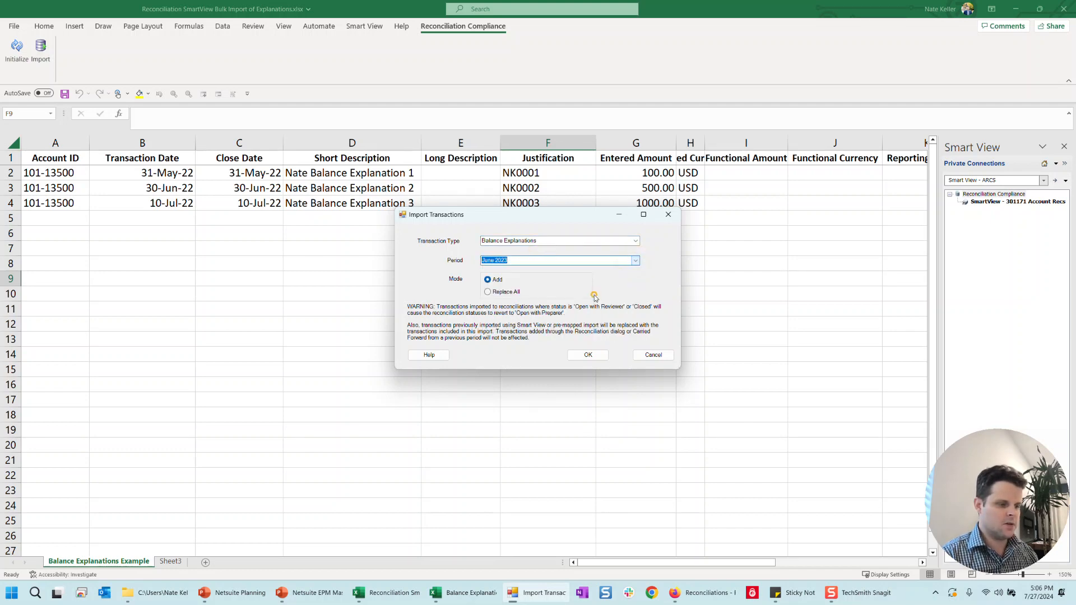
Step: Run the Smart View transaction import in Replace All mode and close its results after reviewing them
click(487, 292)
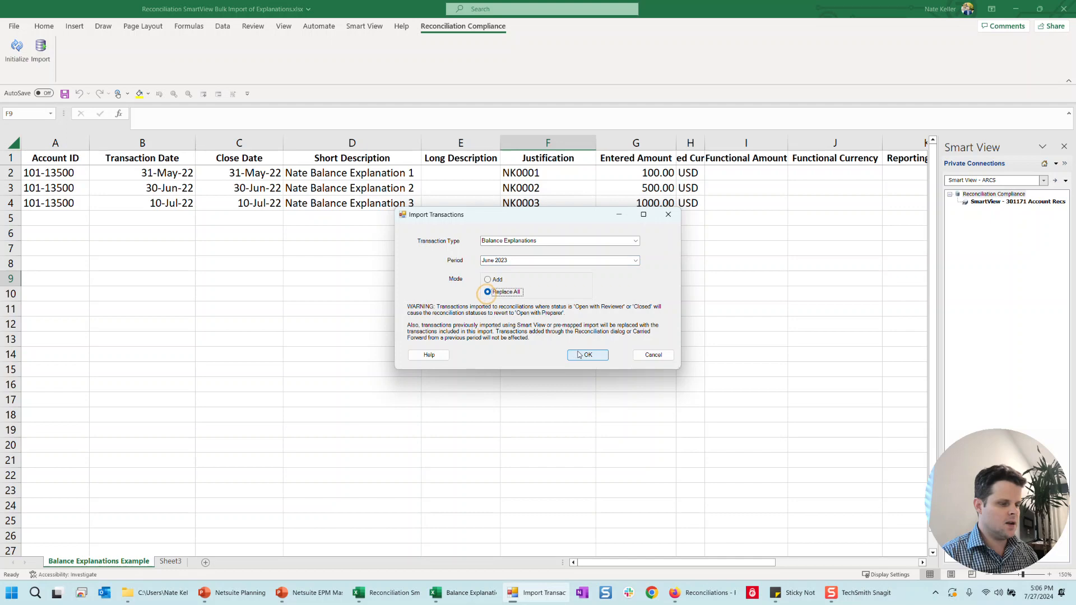
click(582, 356)
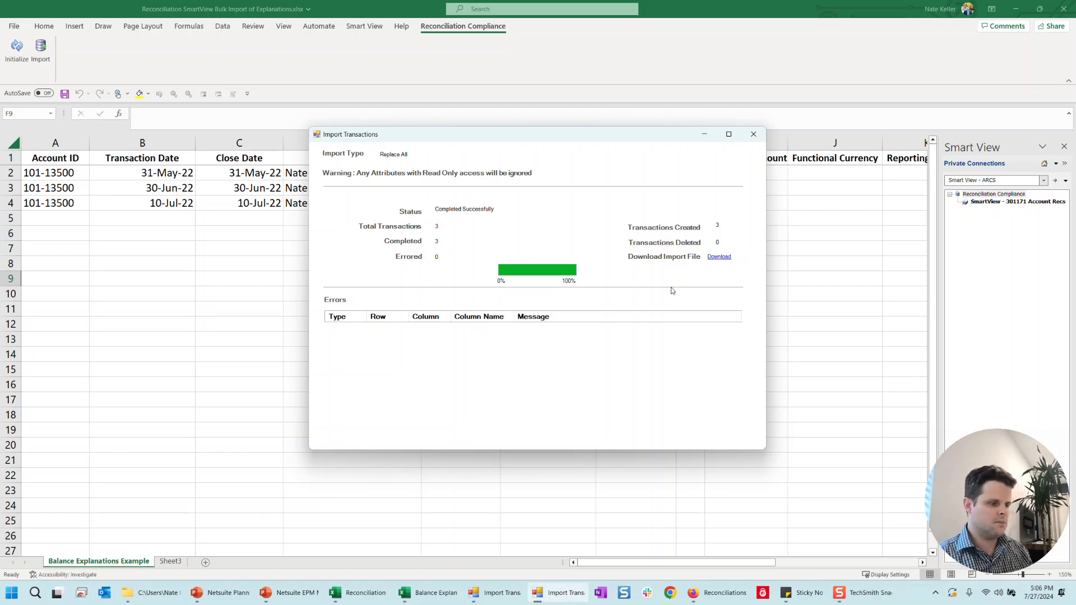
click(437, 240)
click(754, 135)
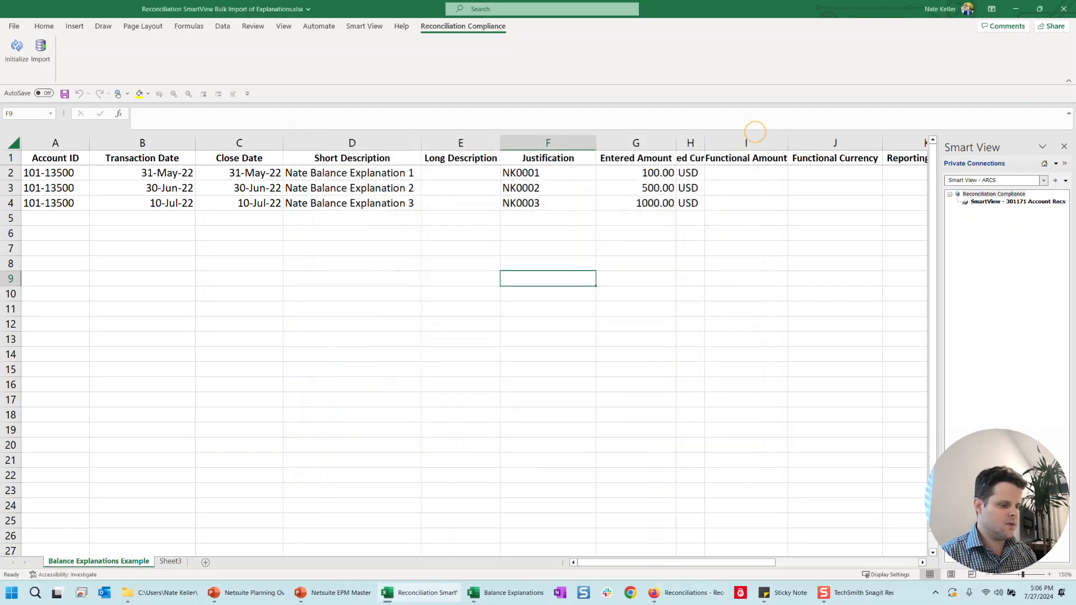
Step: Switch to the 101-13500 Prepaid Expenses reconciliation in Firefox and refresh its balance explanations list
click(667, 592)
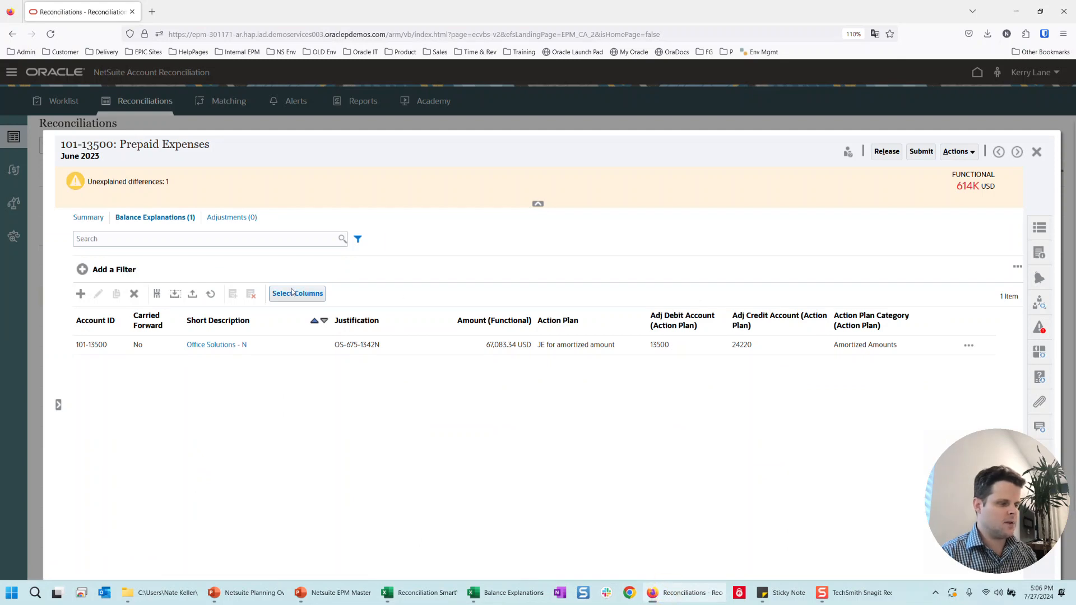
click(210, 295)
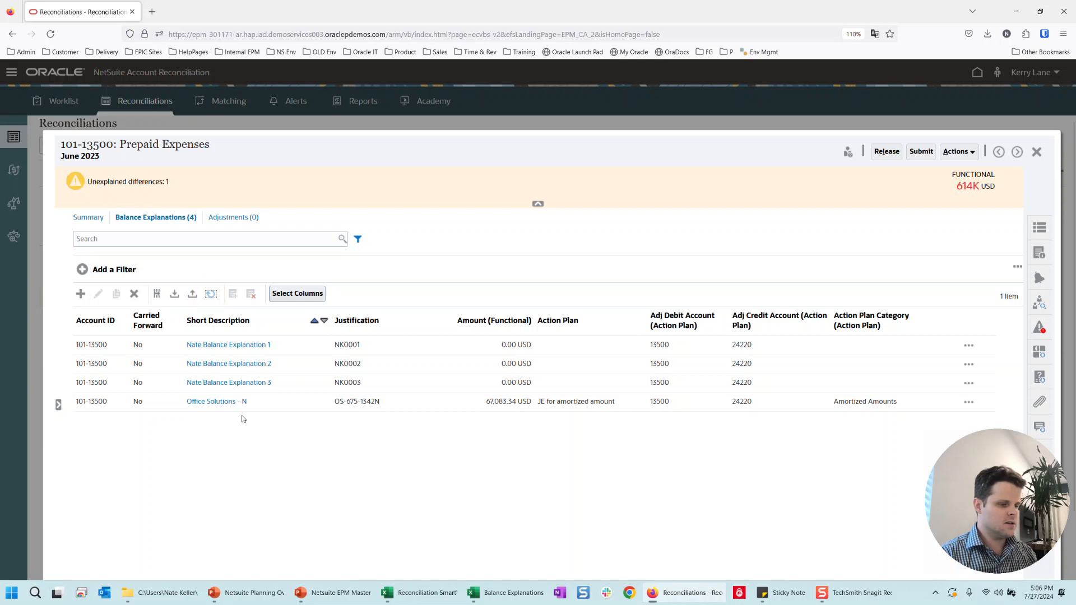